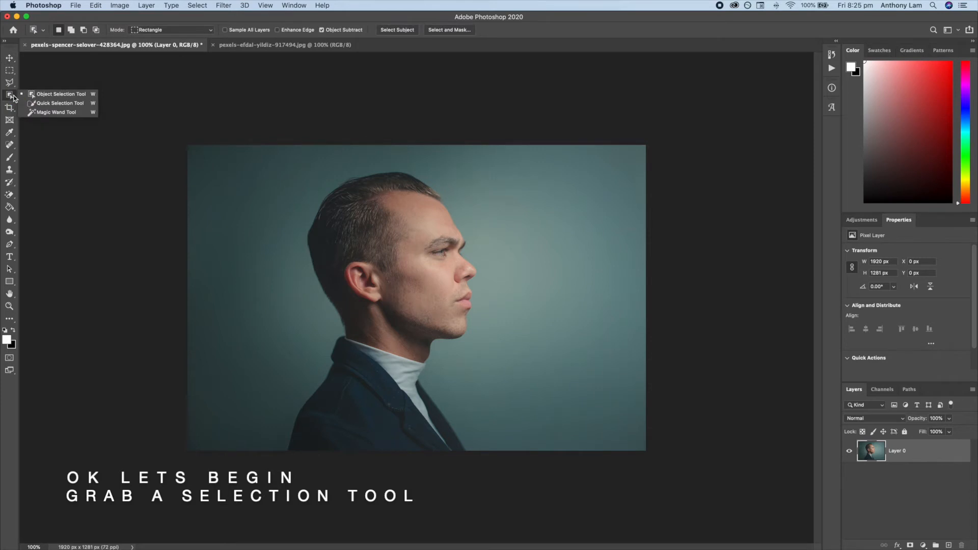
# Step: Select the man with the Object Selection Tool and refine the selection edge along his hair in Select and Mask
pyautogui.click(83, 94)
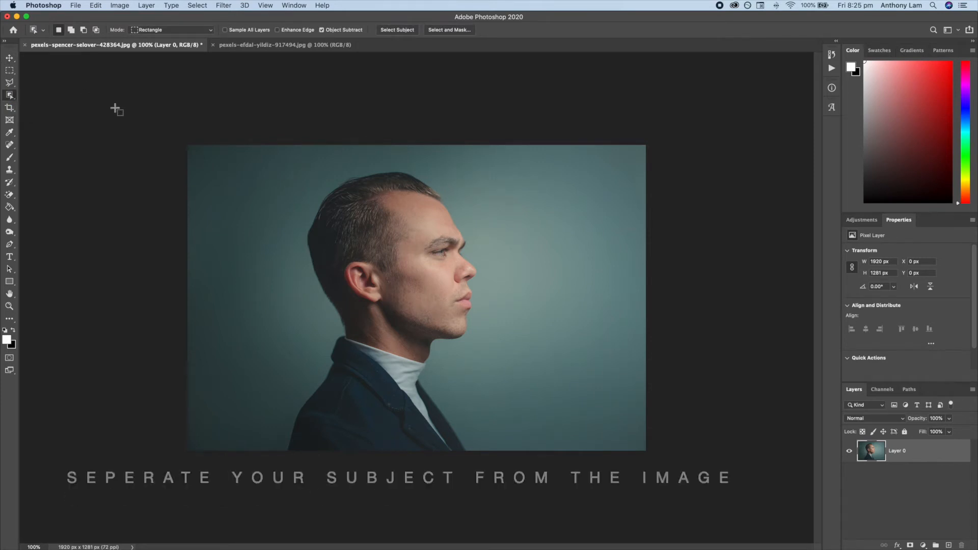
pyautogui.moveTo(283, 164); pyautogui.dragTo(488, 478)
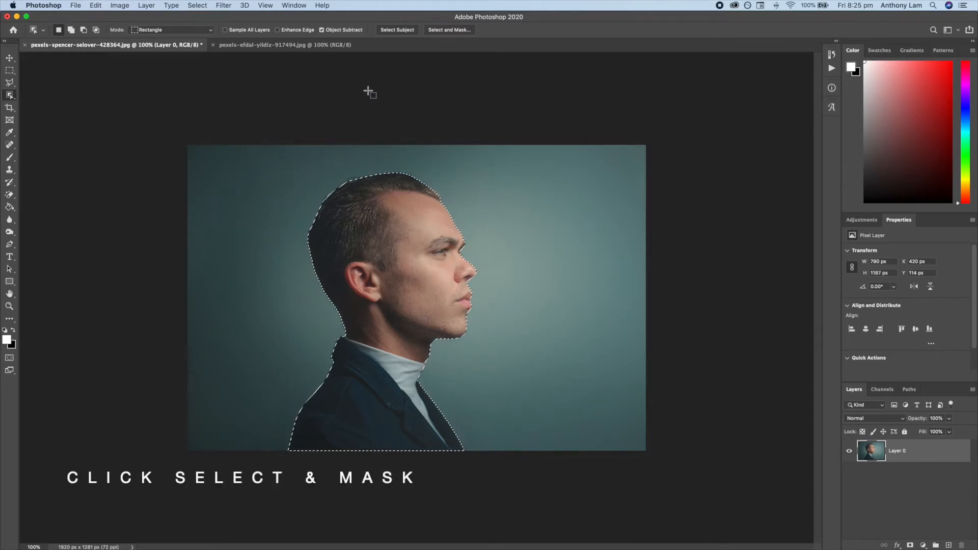
pyautogui.click(448, 29)
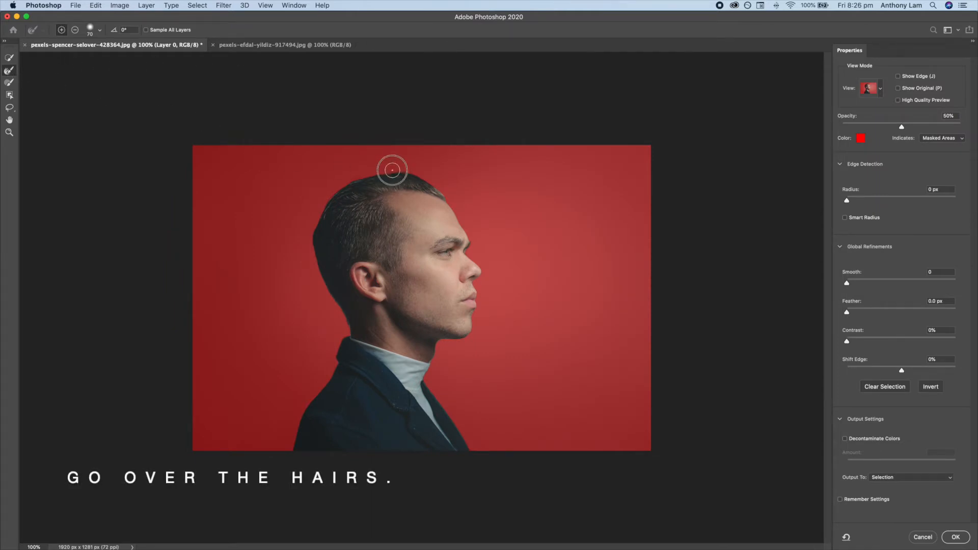
pyautogui.moveTo(332, 193); pyautogui.dragTo(325, 202)
pyautogui.moveTo(315, 271); pyautogui.dragTo(329, 304)
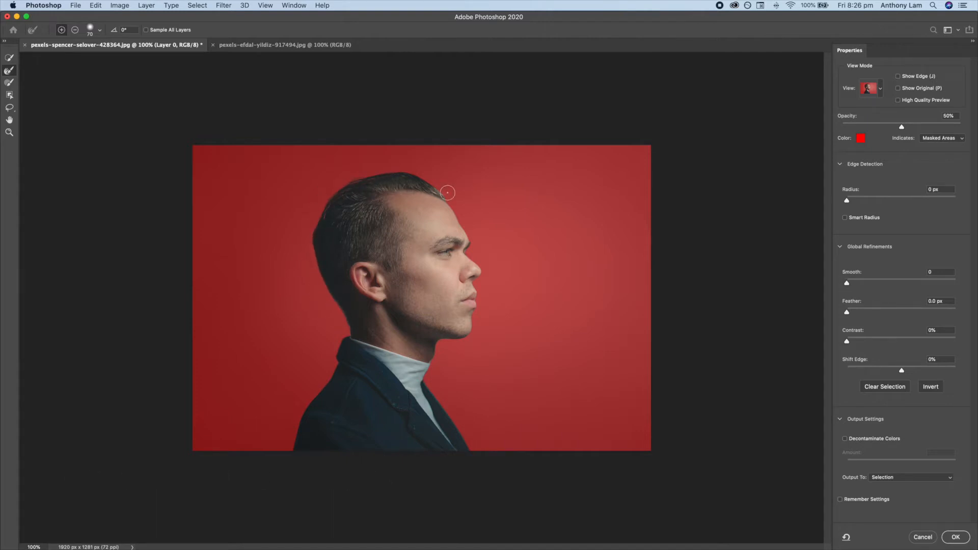
# Step: Output the refined selection as a layer mask on the portrait layer
pyautogui.click(925, 484)
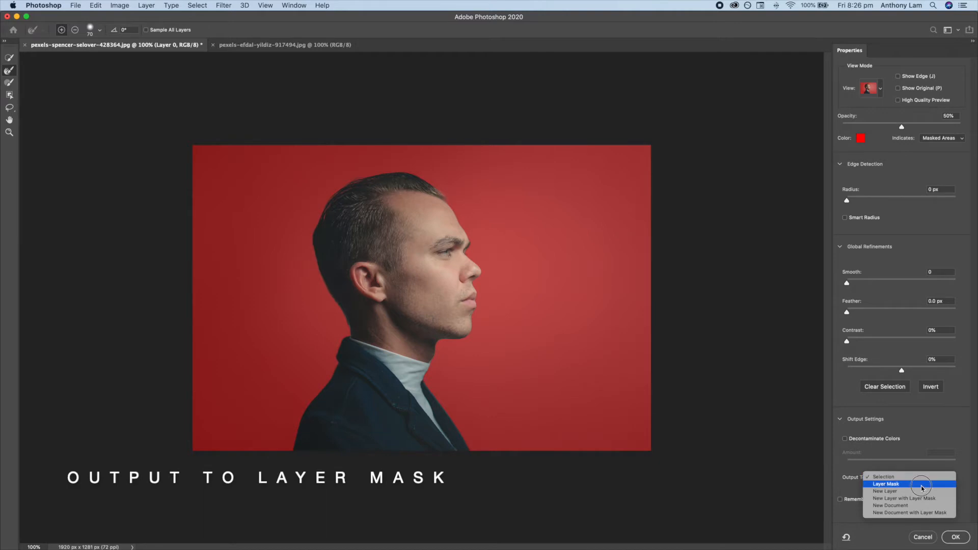
pyautogui.click(922, 484)
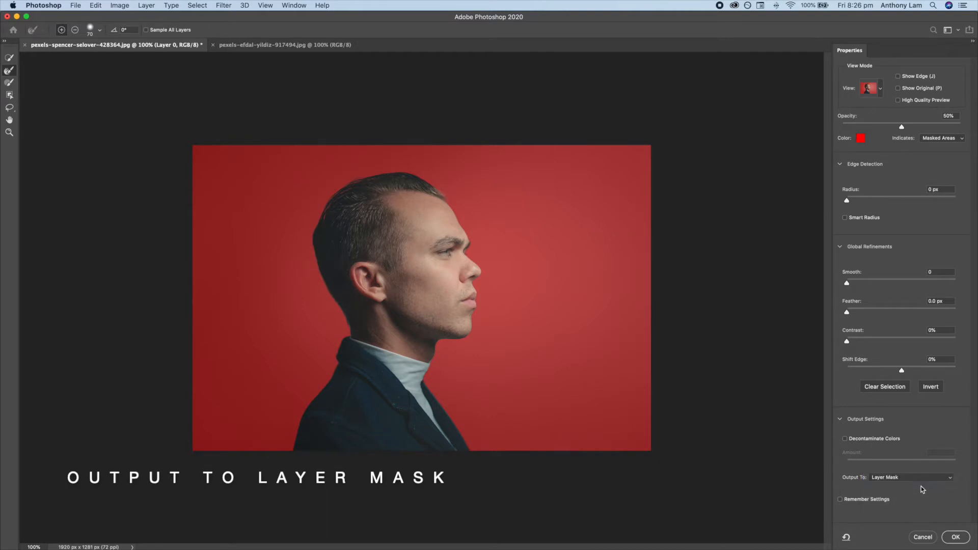
pyautogui.click(952, 537)
# Step: Add a new layer beneath the portrait layer and name it Background
pyautogui.click(949, 545)
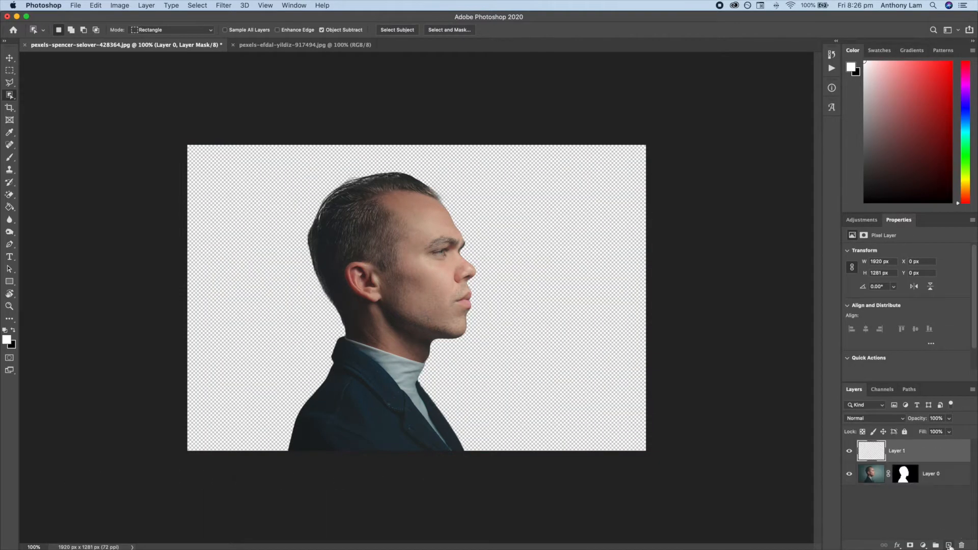
pyautogui.moveTo(878, 458); pyautogui.dragTo(873, 476)
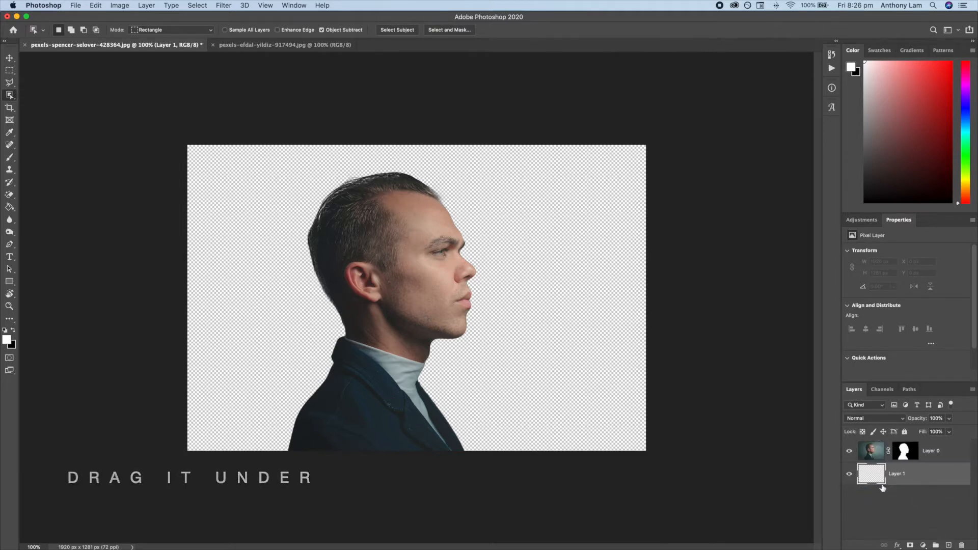
pyautogui.doubleClick(899, 474)
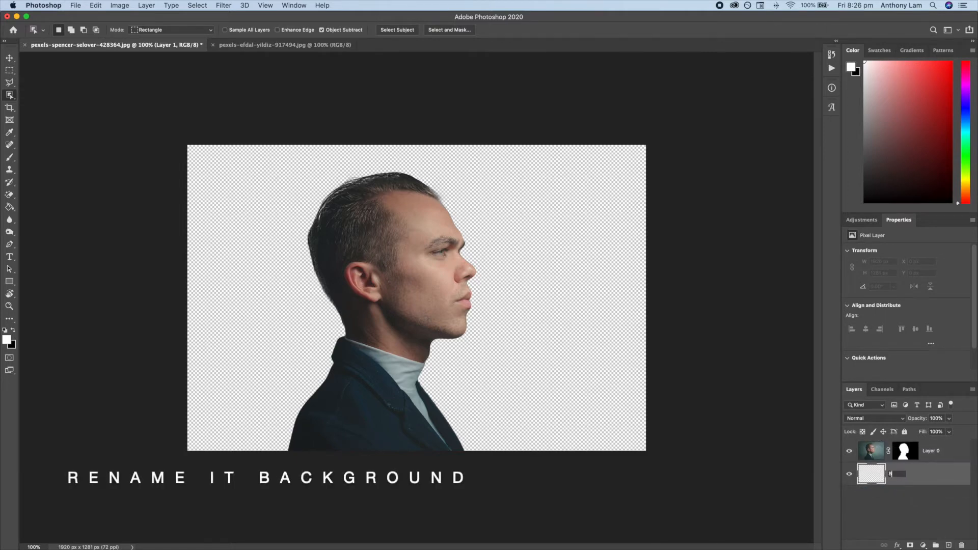
pyautogui.write('Background')
pyautogui.press('Return')
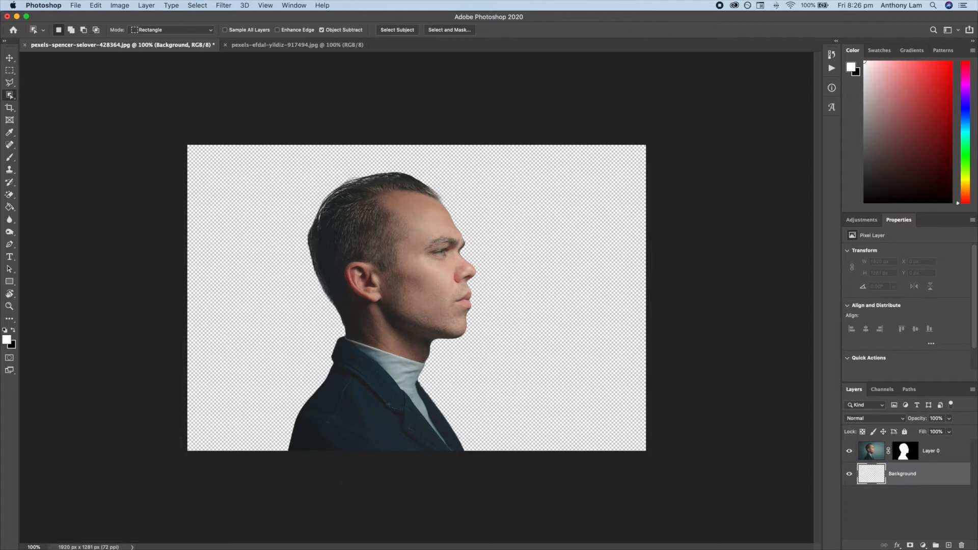
# Step: Fill the Background layer with white using the Paint Bucket Tool
pyautogui.rightClick(11, 206)
pyautogui.click(49, 216)
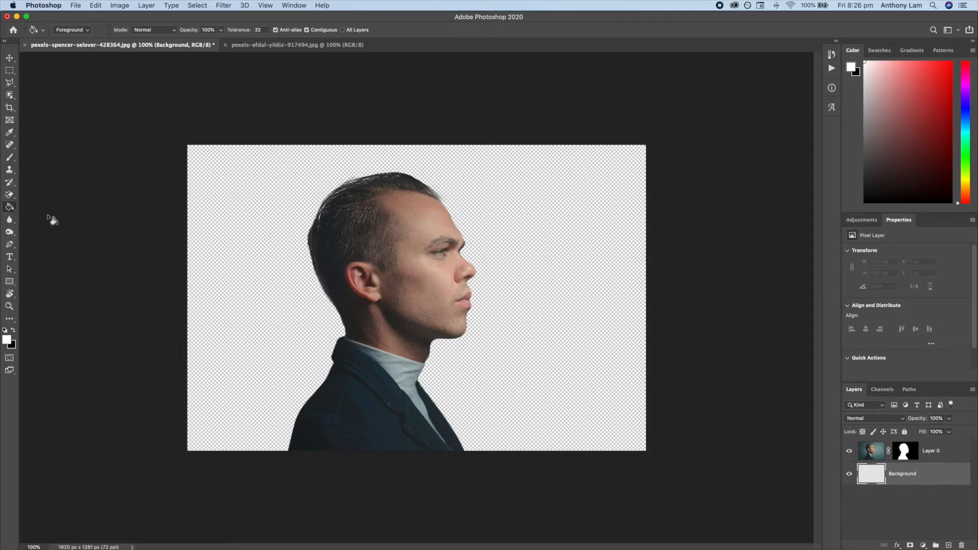
pyautogui.click(234, 289)
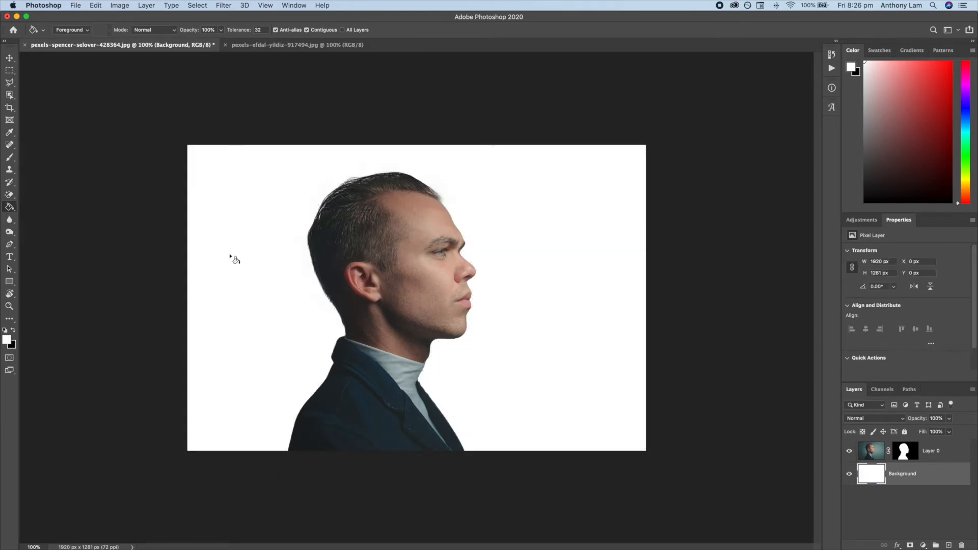
# Step: Bring the forest photo from pexels-efdal-yildiz-917494.jpg into the portrait document and position it behind the man
pyautogui.click(270, 46)
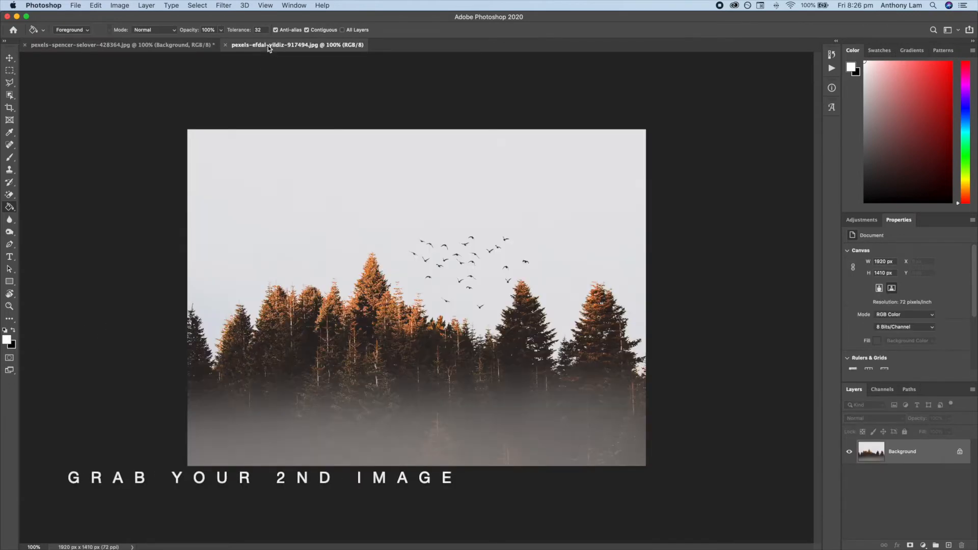
pyautogui.press('v')
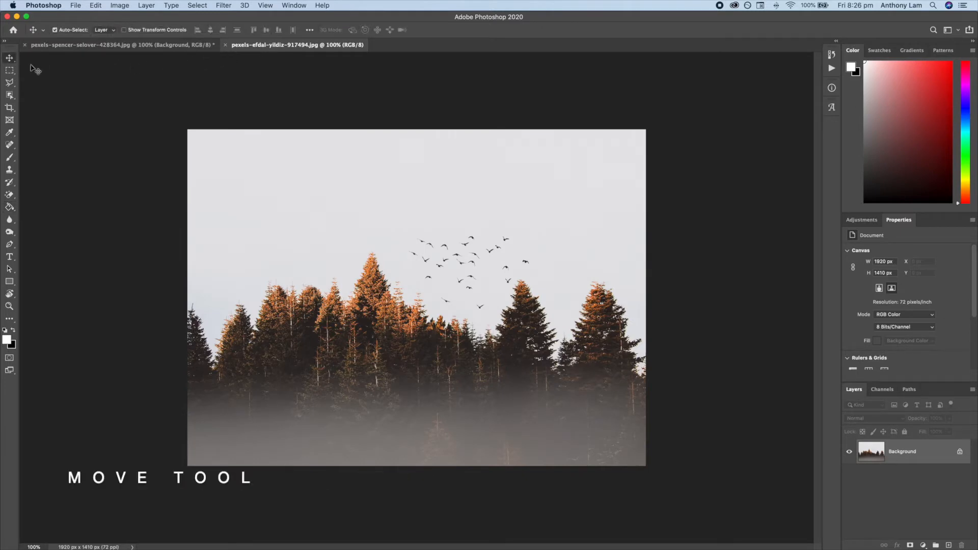
pyautogui.moveTo(375, 248); pyautogui.dragTo(368, 213)
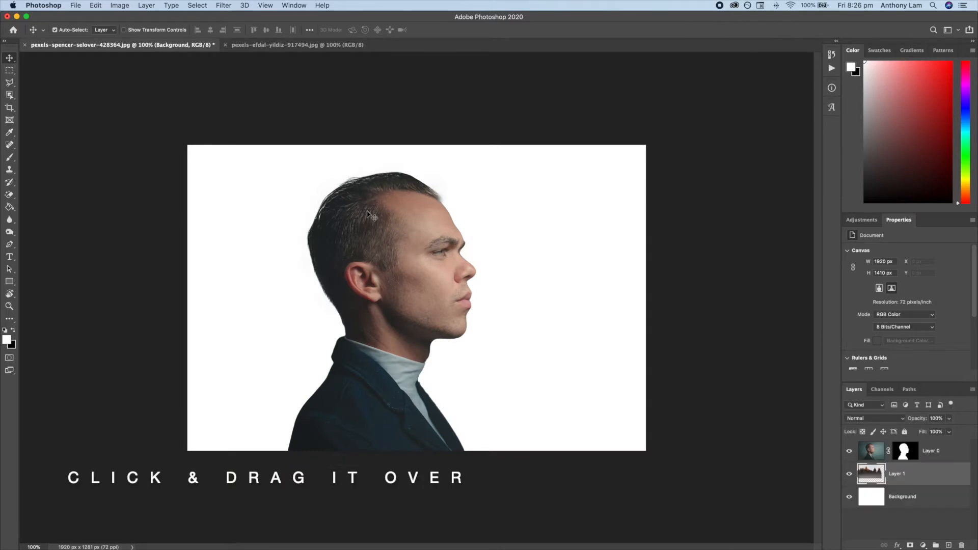
pyautogui.moveTo(539, 235); pyautogui.dragTo(613, 269)
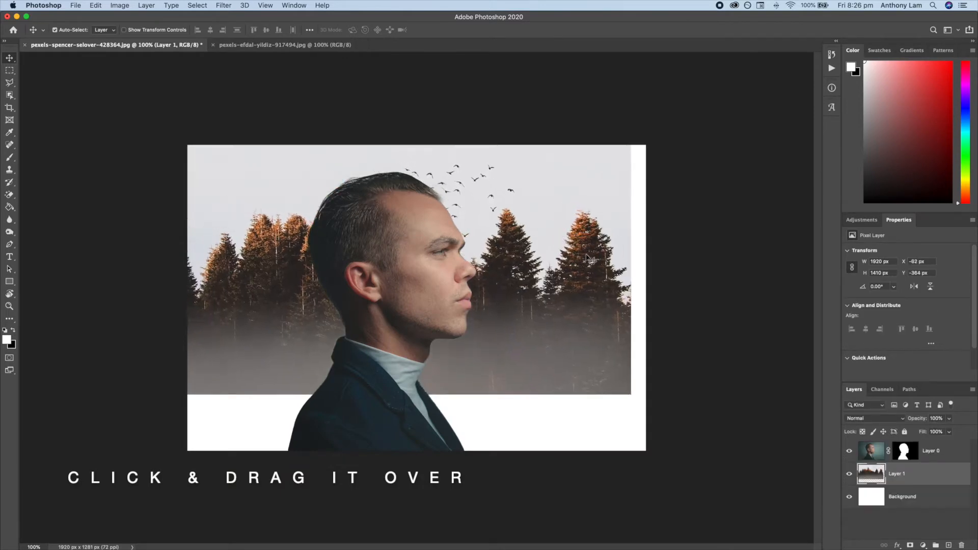
# Step: Move the forest layer above the portrait layer and lower its opacity to 58%
pyautogui.moveTo(878, 464)
pyautogui.mouseDown()
pyautogui.moveTo(884, 442)
pyautogui.moveTo(887, 450)
pyautogui.mouseUp()
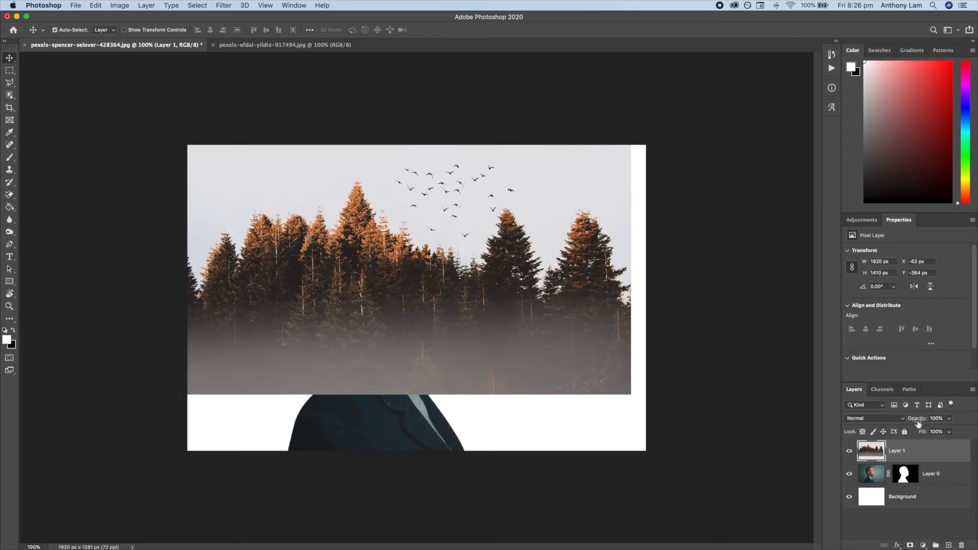
pyautogui.moveTo(920, 419); pyautogui.dragTo(912, 421)
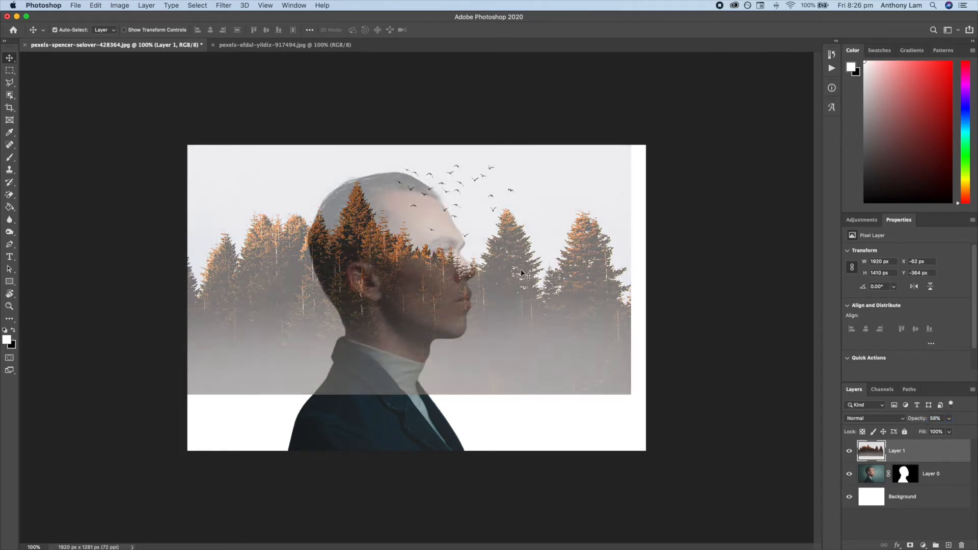
# Step: Scale the forest layer to 134% and position it to cover the whole canvas, with the trees across the man's lower face
pyautogui.press('super+t')
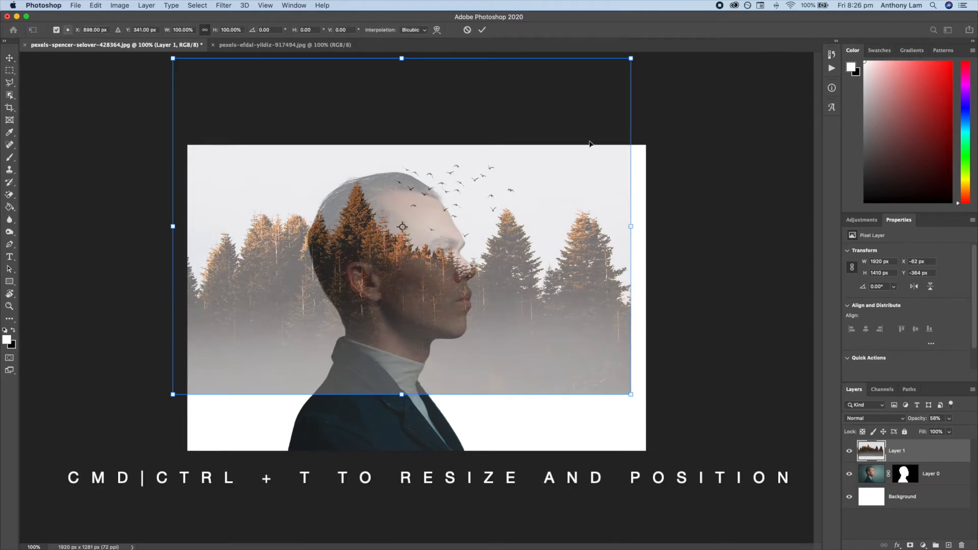
pyautogui.moveTo(584, 160); pyautogui.dragTo(546, 216)
pyautogui.moveTo(594, 115); pyautogui.dragTo(591, 181)
pyautogui.moveTo(671, 482); pyautogui.dragTo(703, 498)
pyautogui.moveTo(632, 396); pyautogui.dragTo(643, 412)
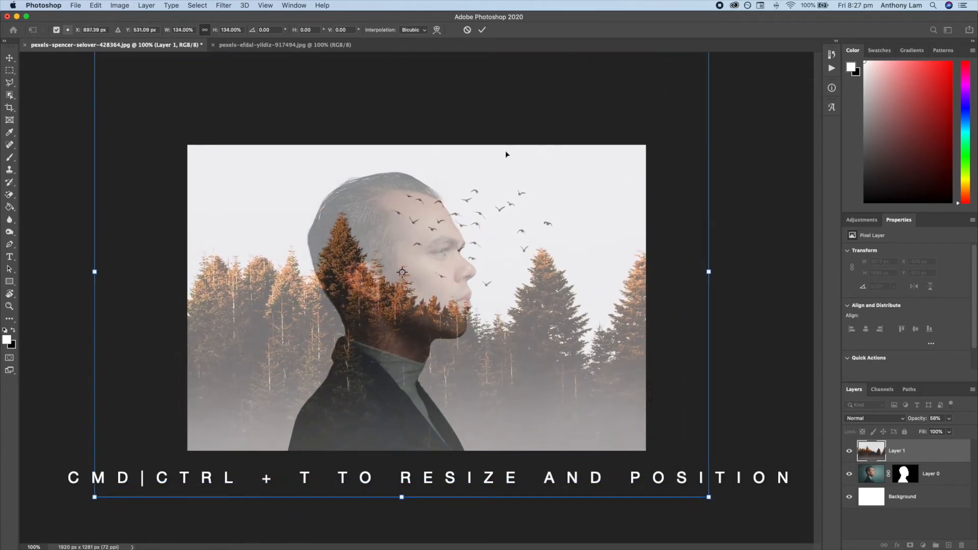
pyautogui.click(483, 30)
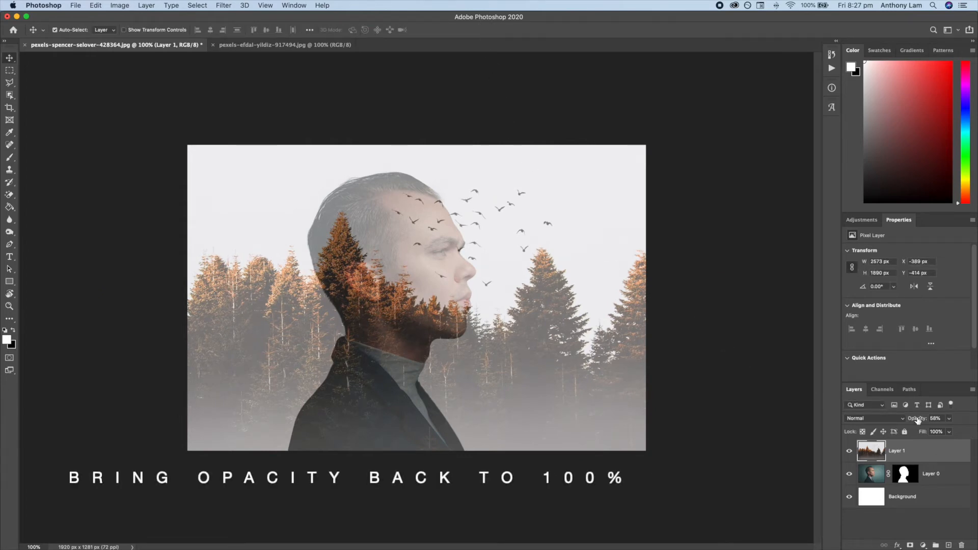
# Step: Set the forest layer's opacity to 100% and clip it to the masked portrait layer
pyautogui.moveTo(916, 419); pyautogui.dragTo(937, 419)
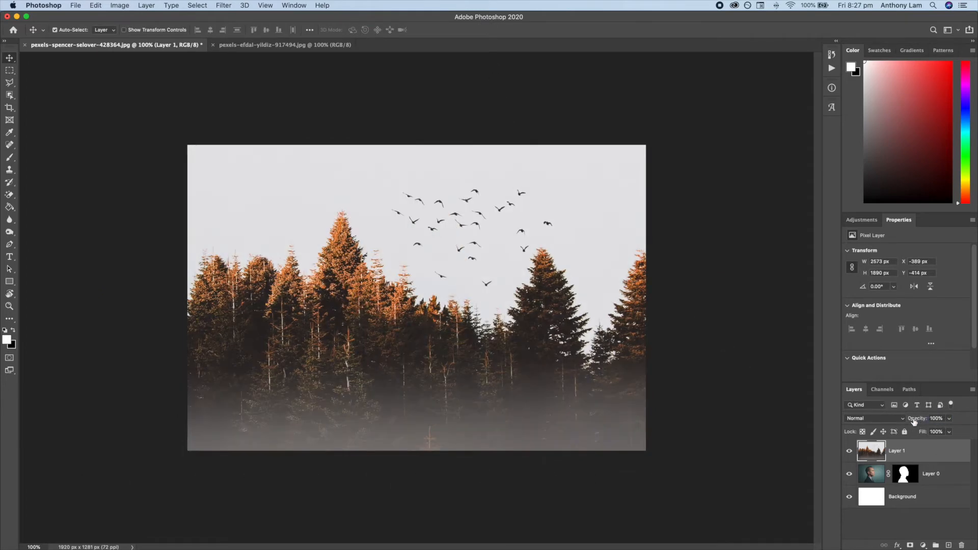
pyautogui.rightClick(920, 453)
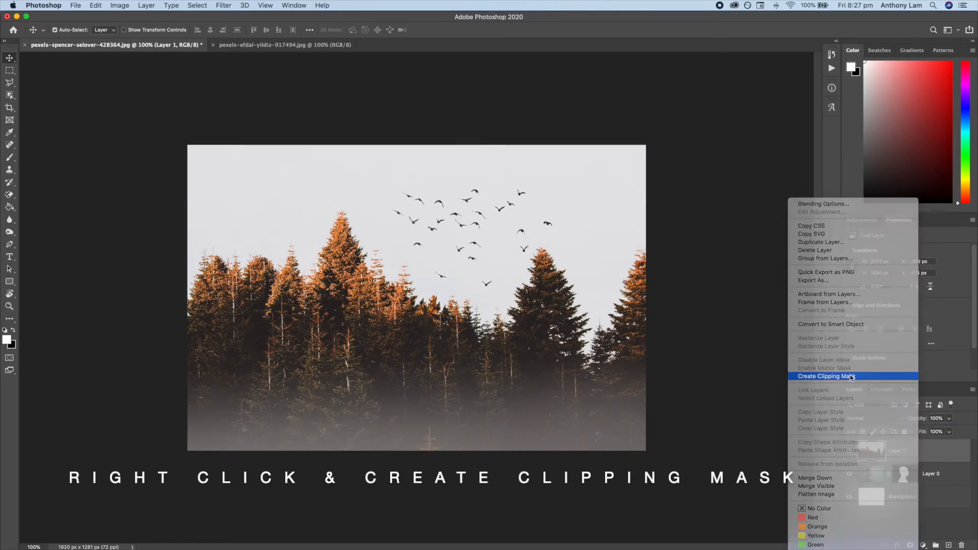
pyautogui.click(851, 376)
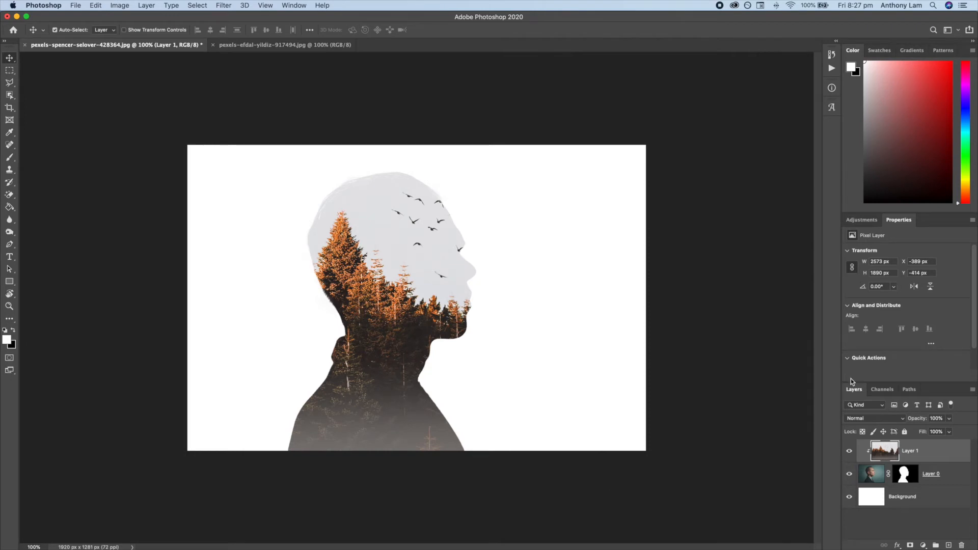
# Step: Add a layer mask to the forest layer, and duplicate the layer as a second clipping mask over the portrait
pyautogui.click(910, 544)
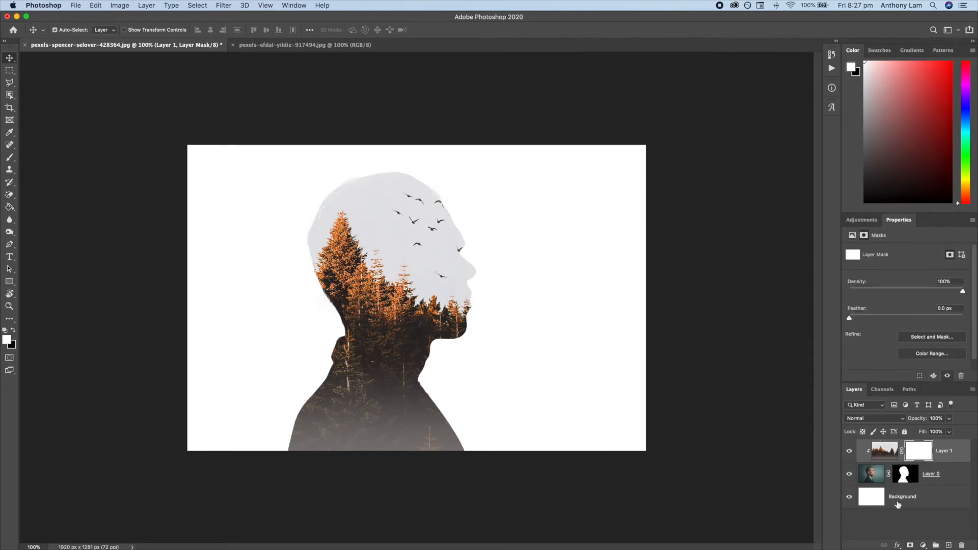
pyautogui.click(883, 452)
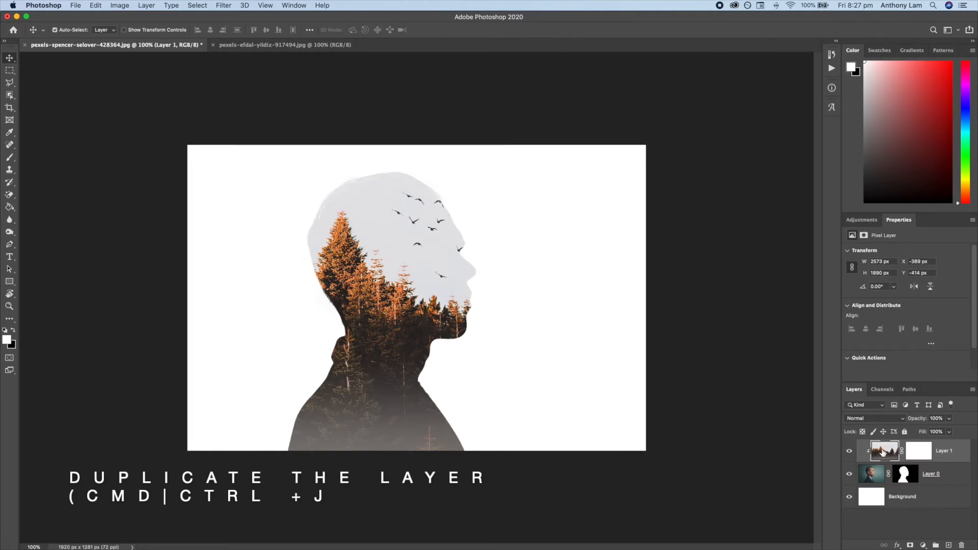
pyautogui.press('super+j')
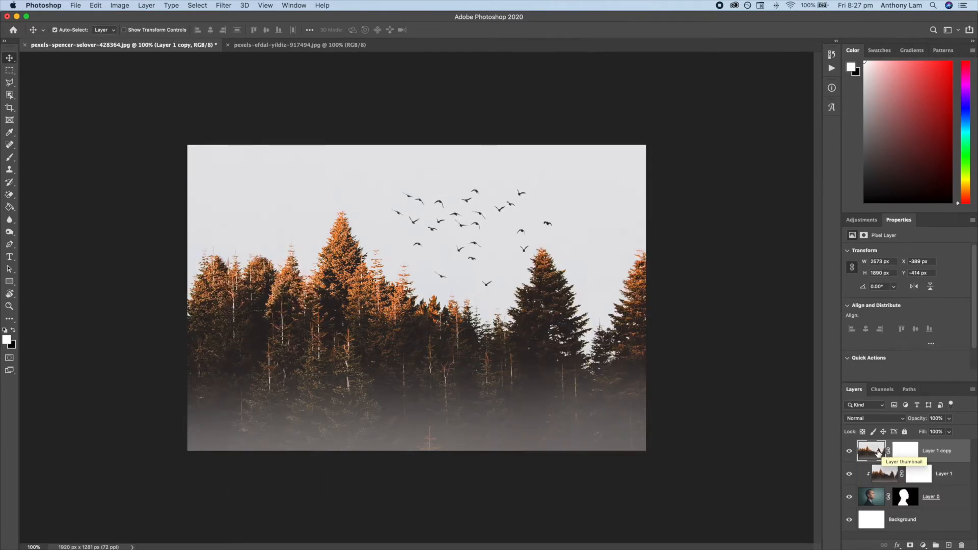
pyautogui.rightClick(956, 454)
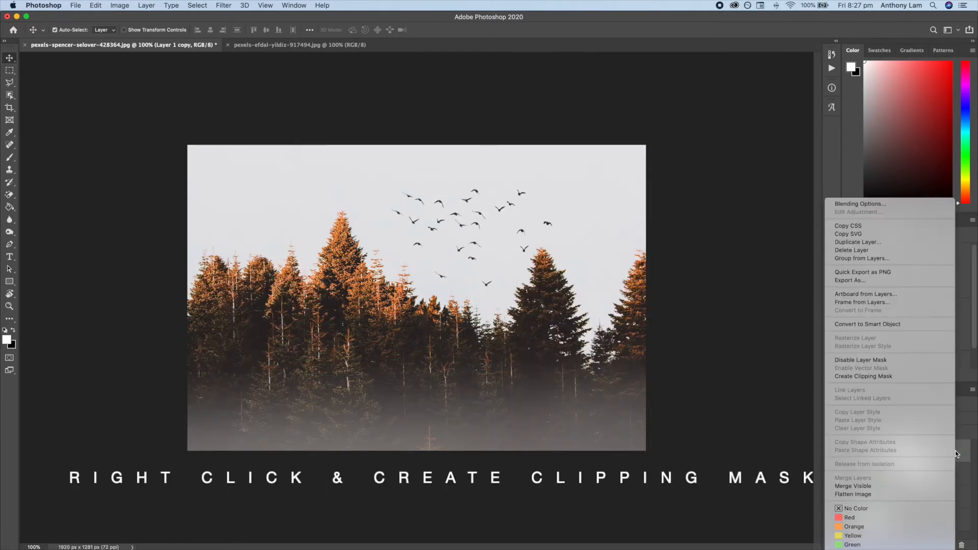
pyautogui.click(908, 376)
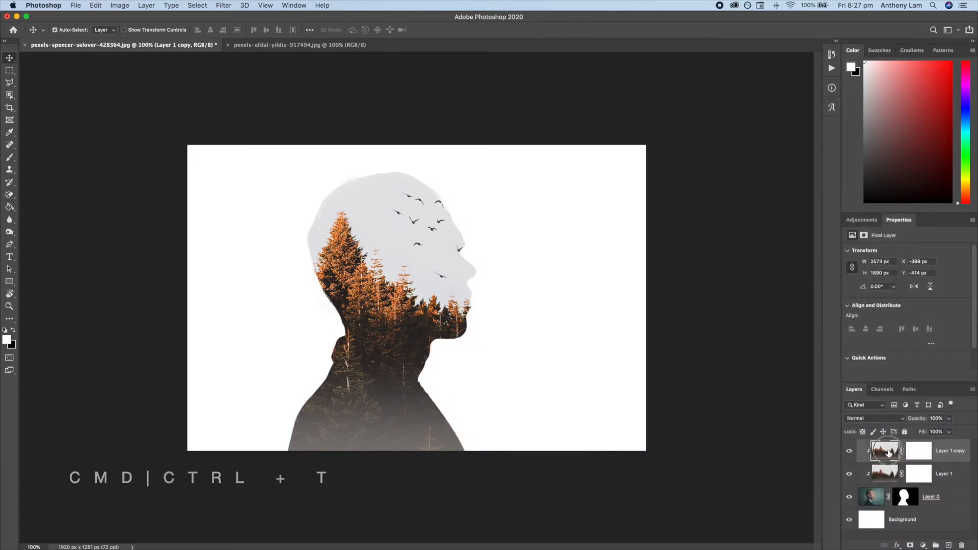
# Step: Flip the duplicated forest layer vertically with Free Transform
pyautogui.press('super+t')
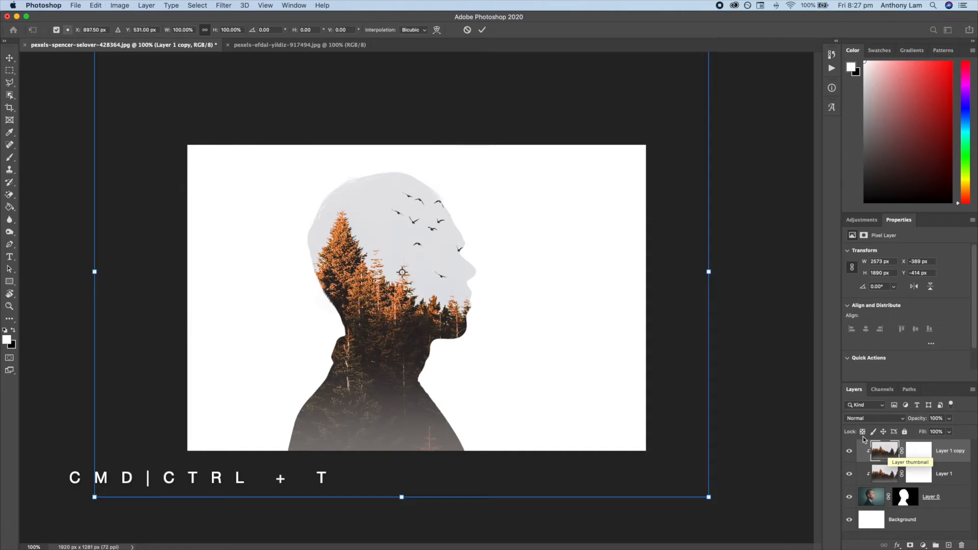
pyautogui.rightClick(469, 219)
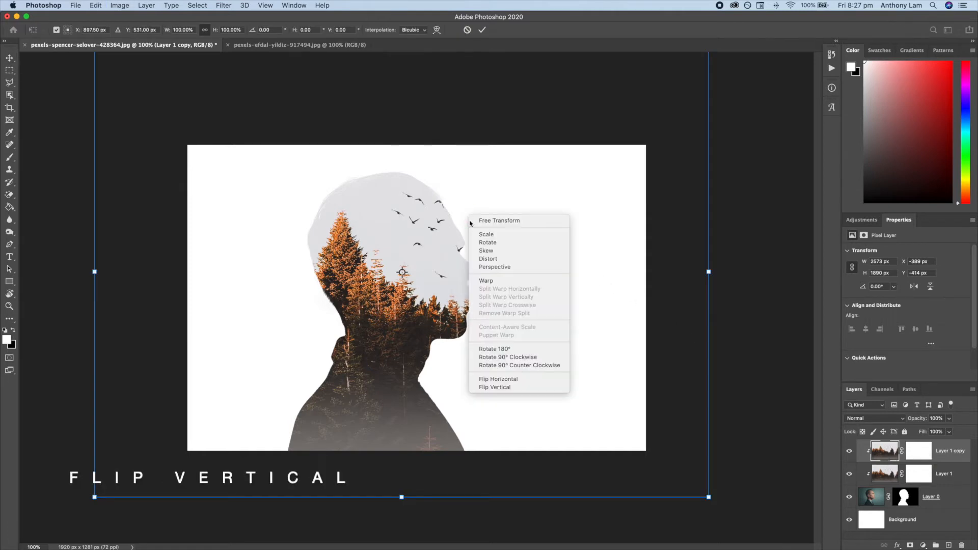
pyautogui.click(495, 387)
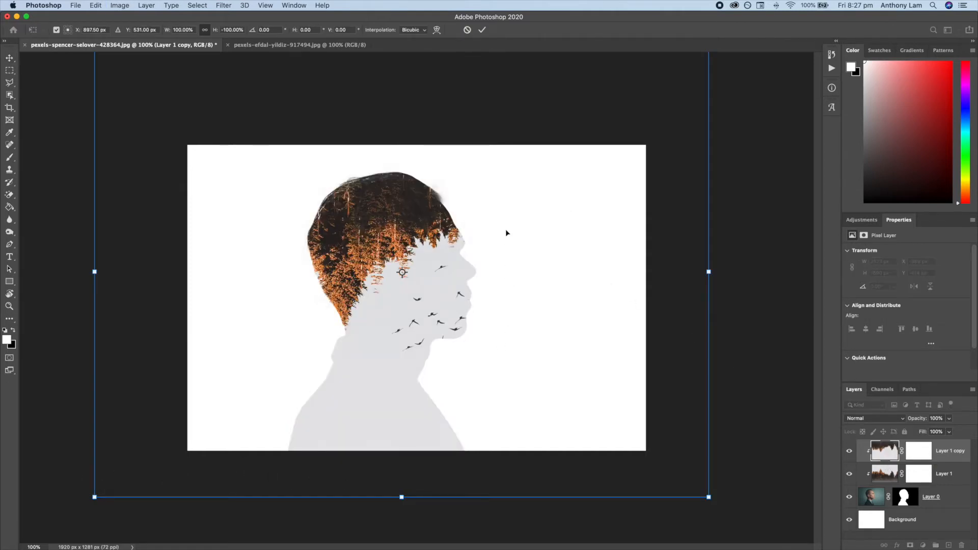
# Step: Scale the flipped forest copy to about 1241 × 890 px and place it over the man's jaw, neck and chest
pyautogui.moveTo(500, 181); pyautogui.dragTo(507, 382)
pyautogui.moveTo(709, 241); pyautogui.dragTo(498, 383)
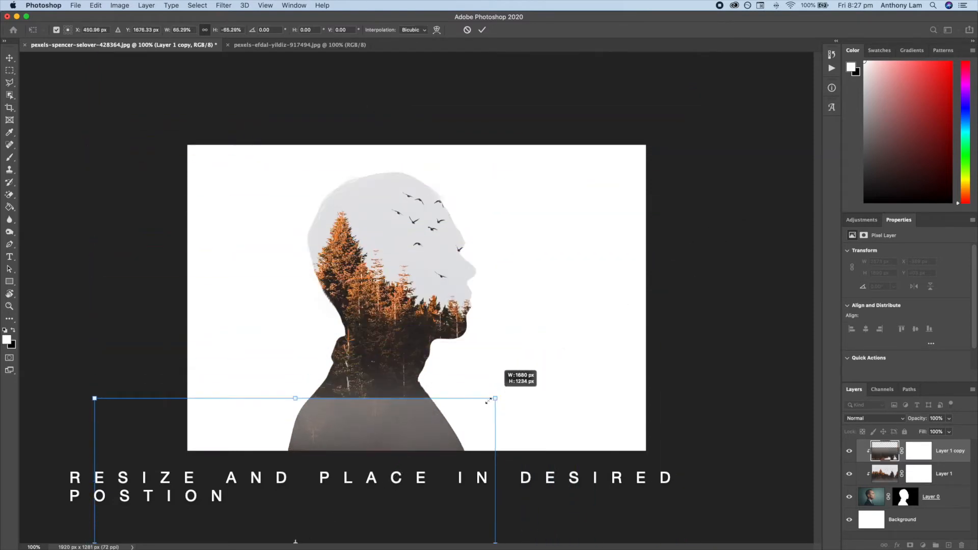
pyautogui.moveTo(459, 430); pyautogui.dragTo(533, 321)
pyautogui.moveTo(573, 287); pyautogui.dragTo(484, 345)
pyautogui.moveTo(441, 395); pyautogui.dragTo(490, 350)
pyautogui.moveTo(534, 299); pyautogui.dragTo(444, 357)
pyautogui.moveTo(402, 409); pyautogui.dragTo(474, 372)
pyautogui.moveTo(515, 322); pyautogui.dragTo(568, 283)
pyautogui.moveTo(524, 337); pyautogui.dragTo(518, 362)
pyautogui.moveTo(563, 306); pyautogui.dragTo(579, 301)
pyautogui.moveTo(526, 334); pyautogui.dragTo(485, 315)
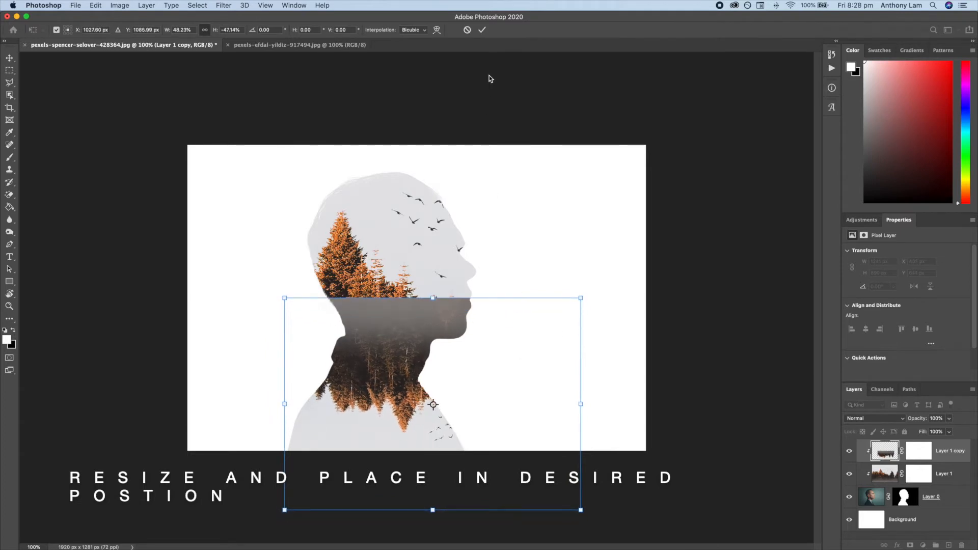
pyautogui.click(482, 30)
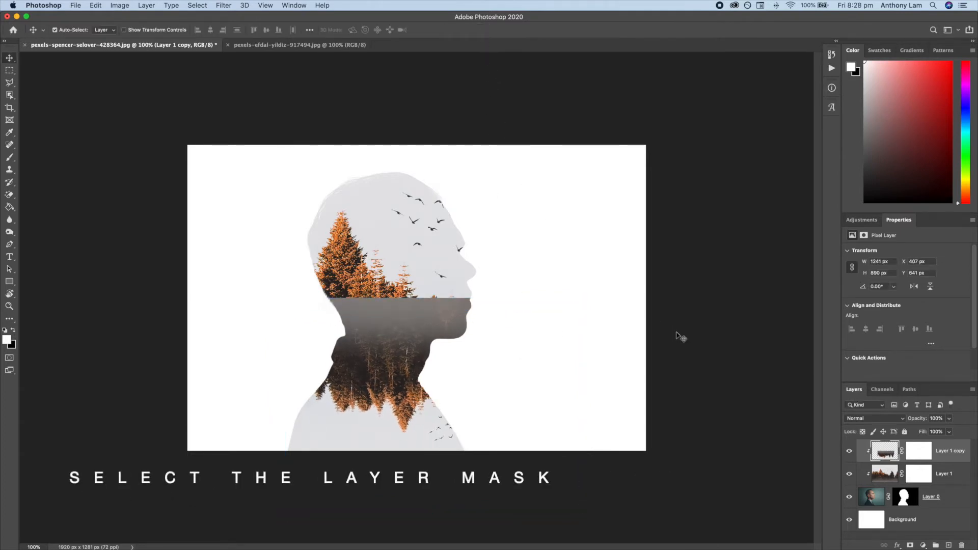
# Step: Paint black with a soft 250 px brush on the flipped forest copy's layer mask to blend its hard upper edge into the trees
pyautogui.click(920, 455)
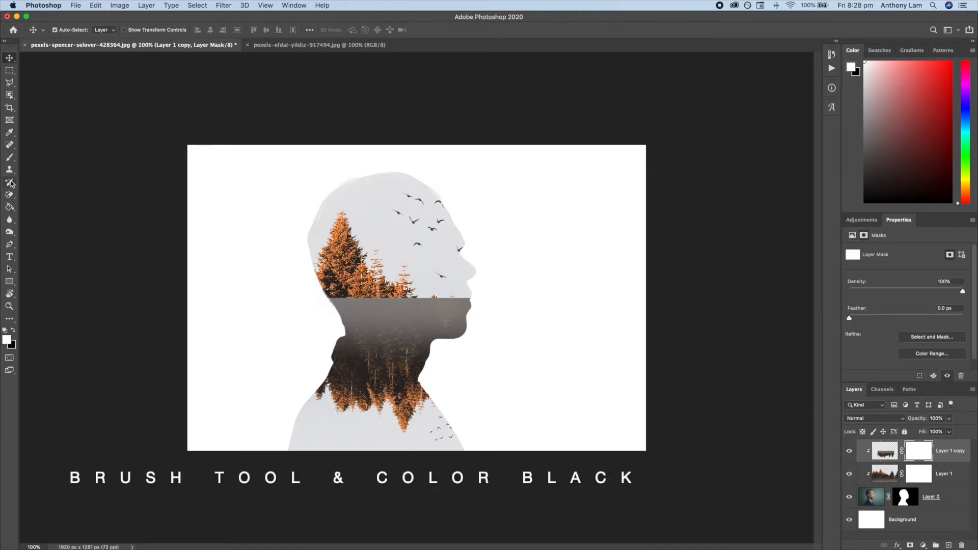
pyautogui.click(11, 160)
pyautogui.click(66, 161)
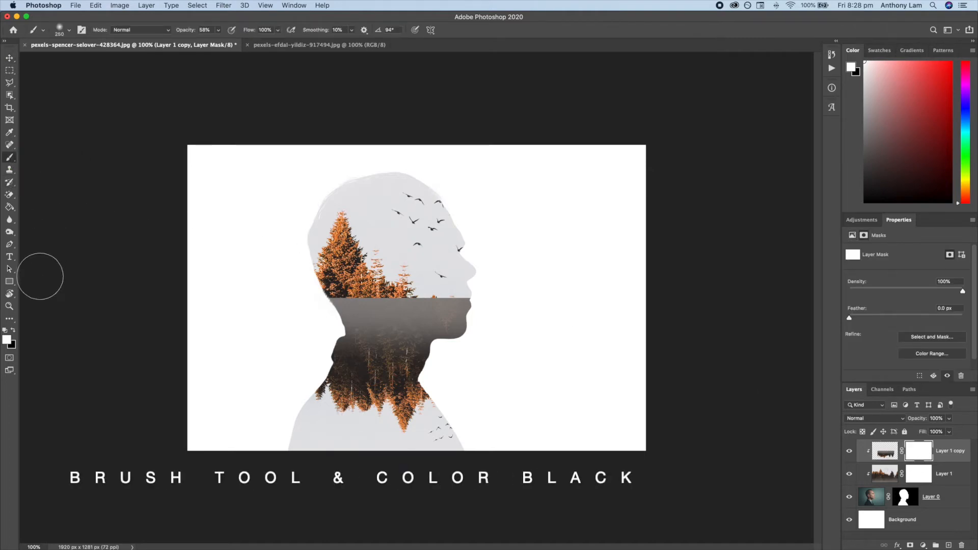
pyautogui.click(13, 332)
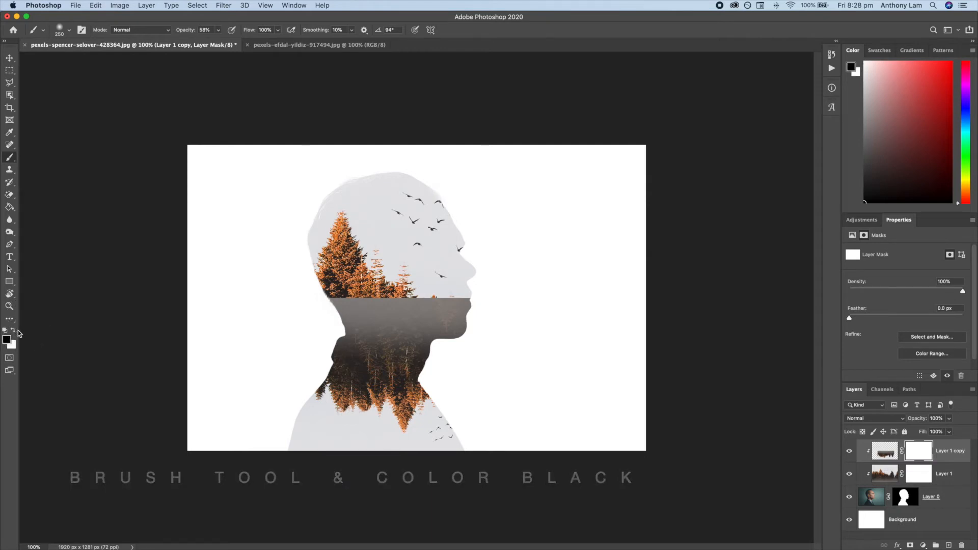
pyautogui.moveTo(315, 287)
pyautogui.mouseDown()
pyautogui.moveTo(295, 289)
pyautogui.moveTo(399, 280)
pyautogui.moveTo(494, 296)
pyautogui.moveTo(304, 293)
pyautogui.moveTo(498, 305)
pyautogui.moveTo(299, 280)
pyautogui.moveTo(465, 301)
pyautogui.moveTo(353, 293)
pyautogui.moveTo(404, 295)
pyautogui.moveTo(305, 311)
pyautogui.moveTo(476, 322)
pyautogui.moveTo(299, 312)
pyautogui.mouseUp()
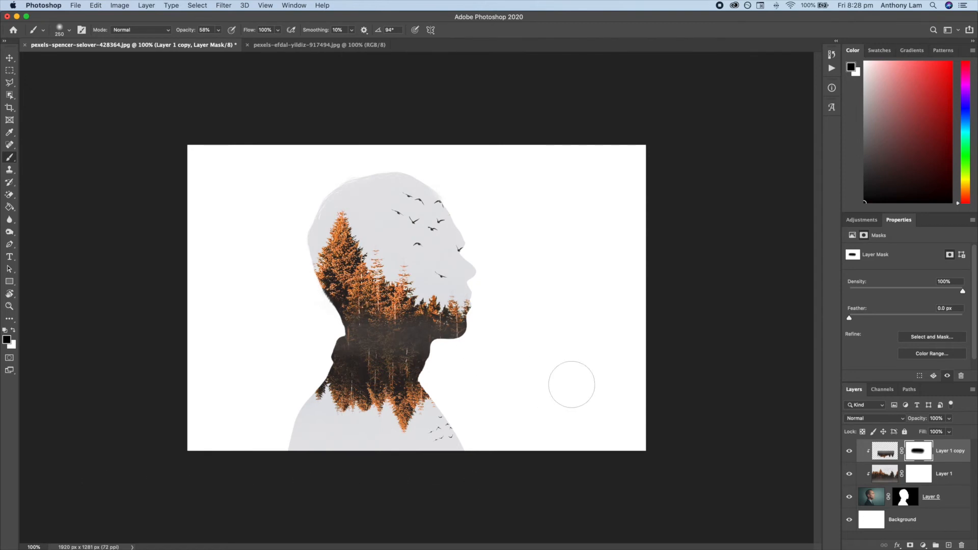
# Step: Paint black on the original forest layer's mask to reveal the man's face, and touch up the transition at the forehead with white
pyautogui.click(919, 475)
pyautogui.moveTo(494, 268)
pyautogui.mouseDown()
pyautogui.moveTo(448, 228)
pyautogui.moveTo(471, 272)
pyautogui.moveTo(441, 250)
pyautogui.moveTo(478, 293)
pyautogui.moveTo(460, 299)
pyautogui.moveTo(479, 318)
pyautogui.moveTo(447, 266)
pyautogui.moveTo(448, 246)
pyautogui.moveTo(438, 260)
pyautogui.moveTo(454, 226)
pyautogui.moveTo(481, 232)
pyautogui.moveTo(459, 274)
pyautogui.mouseUp()
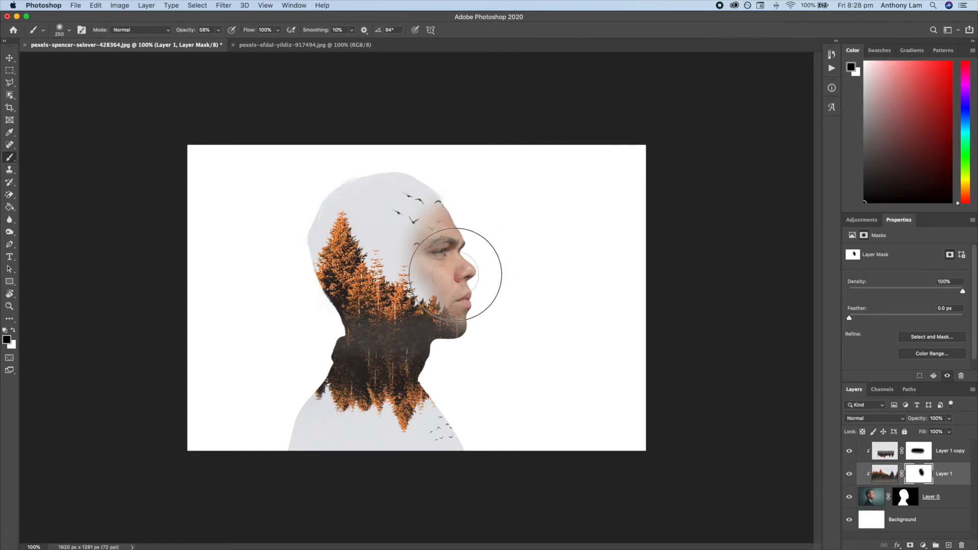
pyautogui.press('x')
pyautogui.moveTo(393, 218)
pyautogui.mouseDown()
pyautogui.moveTo(415, 215)
pyautogui.moveTo(416, 245)
pyautogui.mouseUp()
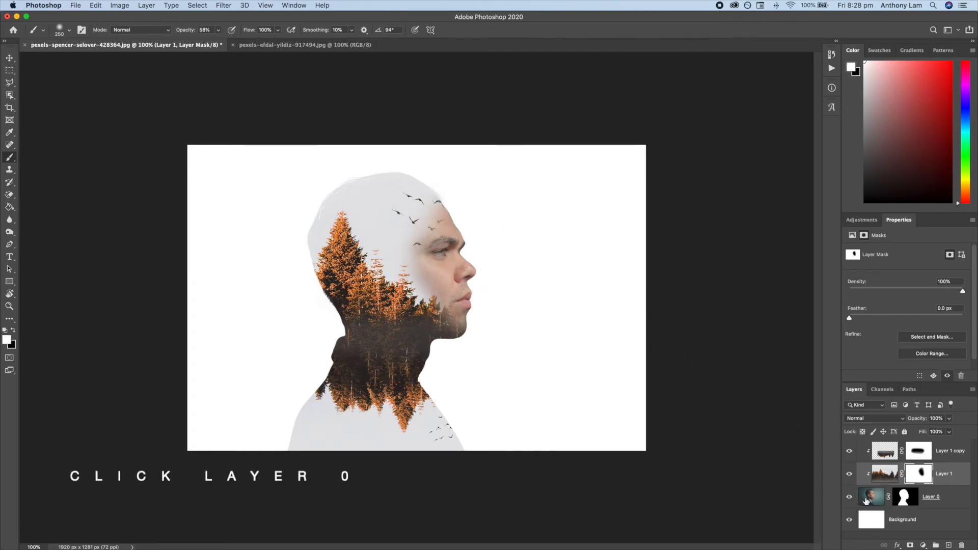
# Step: Add a Black & White adjustment layer directly above the portrait layer, clipped to it, with the Default preset
pyautogui.click(866, 501)
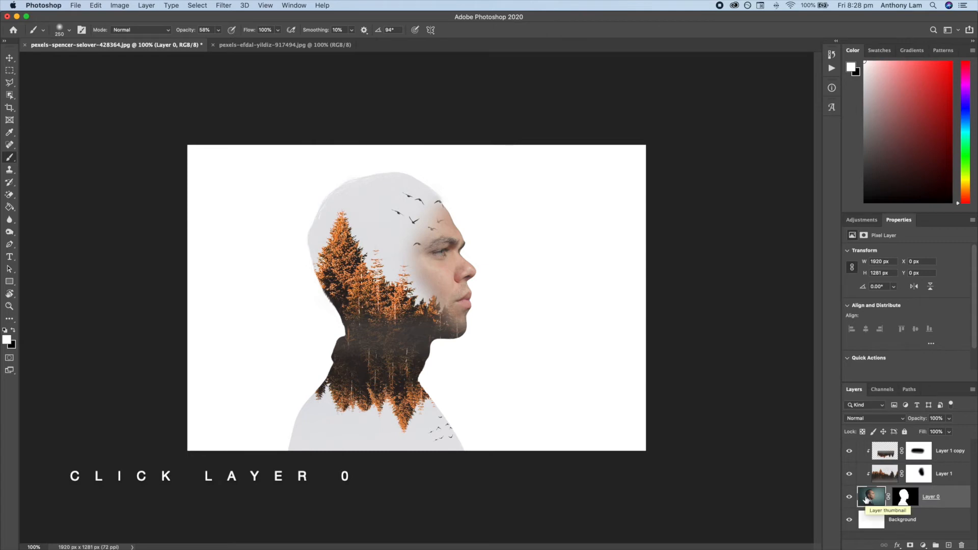
pyautogui.click(860, 223)
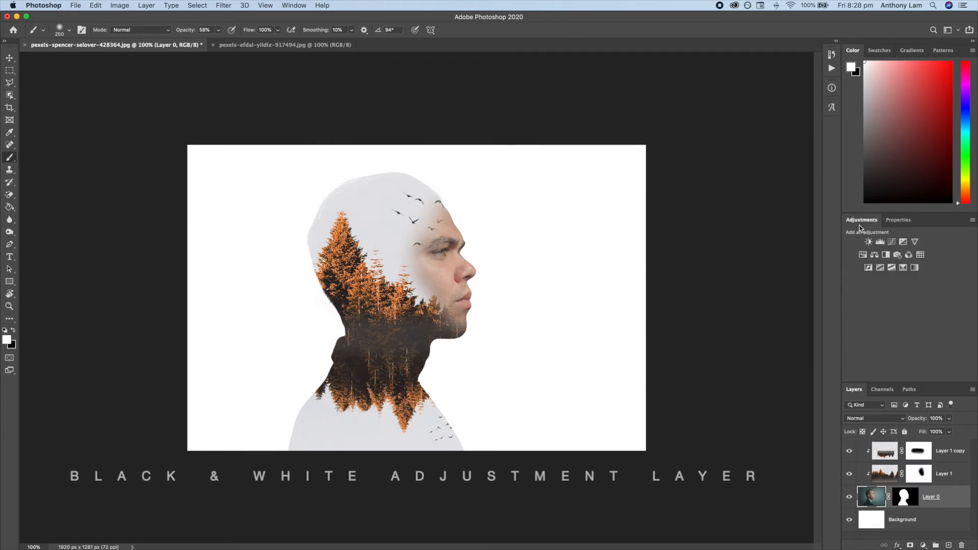
pyautogui.click(886, 256)
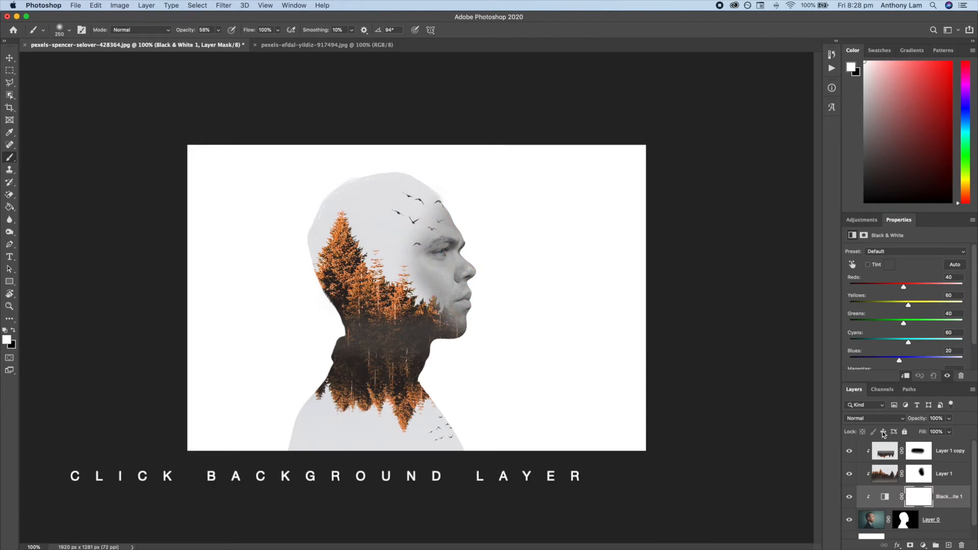
# Step: Fill the Background layer with the light grey sampled from the sky inside the head, using the Eyedropper on All Layers and the Paint Bucket
pyautogui.scroll(-1, 890, 468)
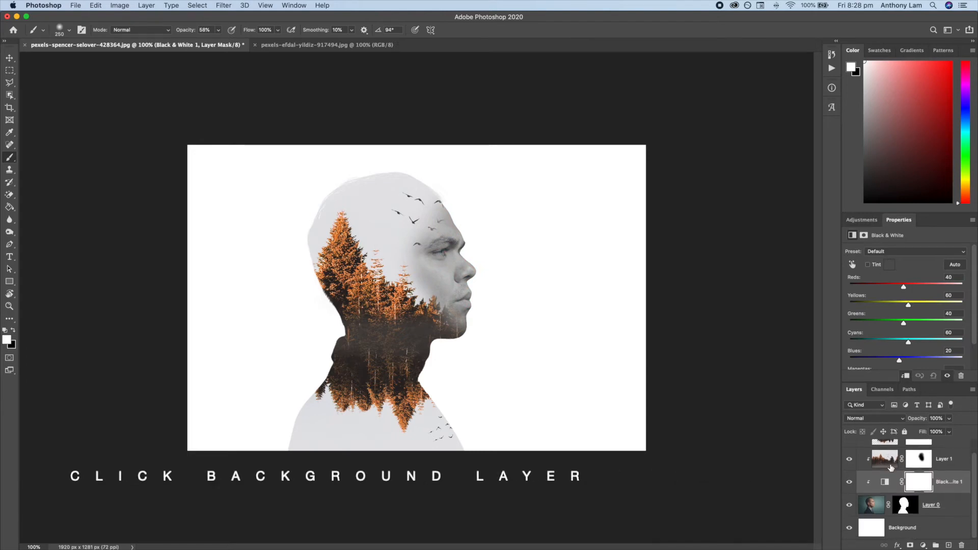
pyautogui.click(896, 530)
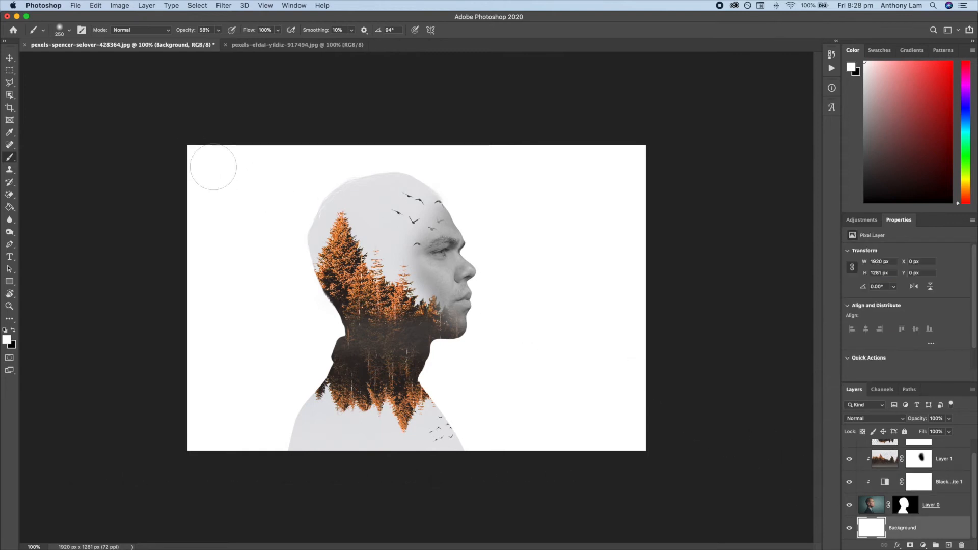
pyautogui.click(9, 134)
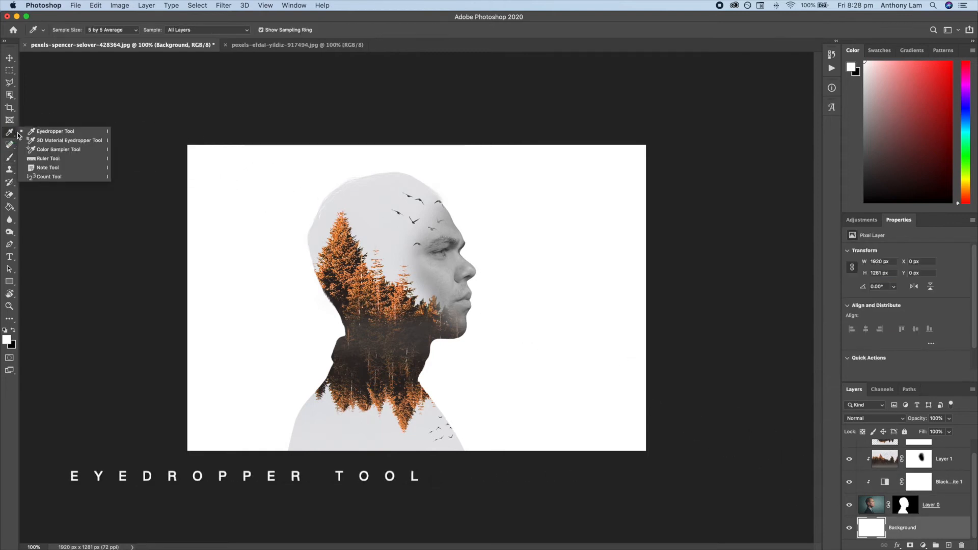
pyautogui.click(54, 133)
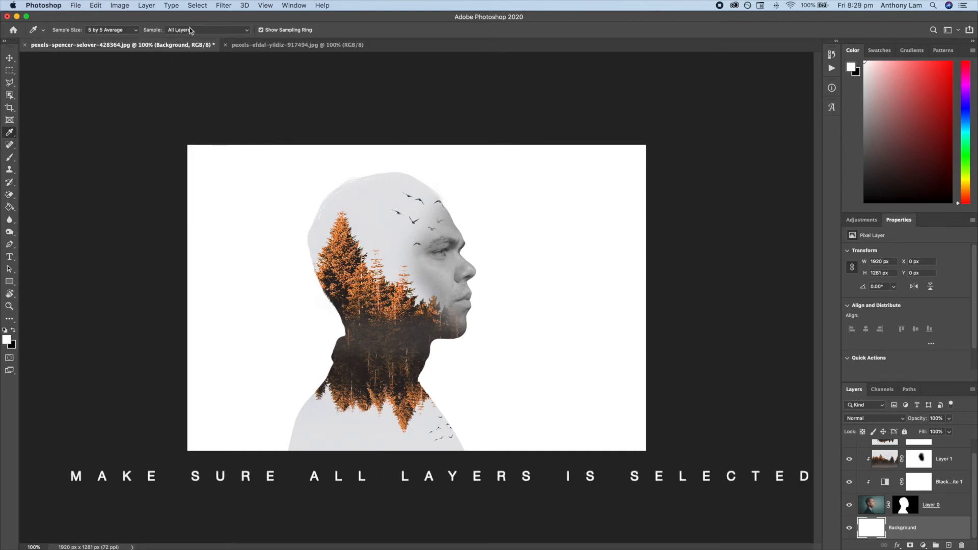
pyautogui.click(337, 205)
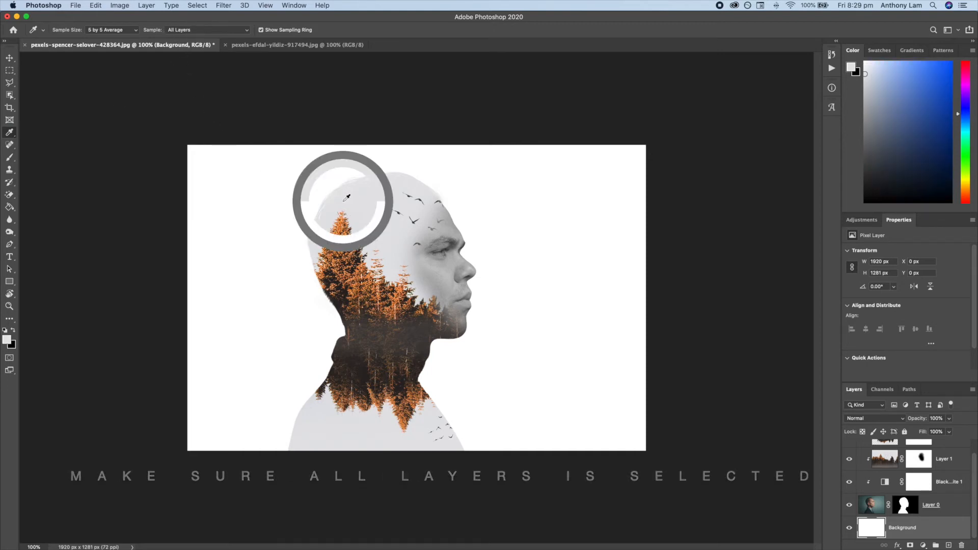
pyautogui.click(335, 205)
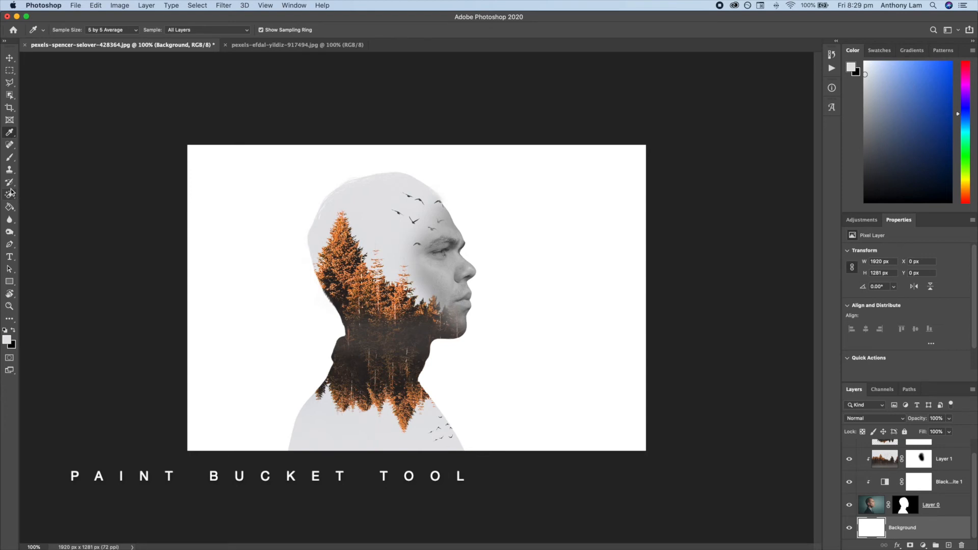
pyautogui.click(9, 206)
pyautogui.click(41, 213)
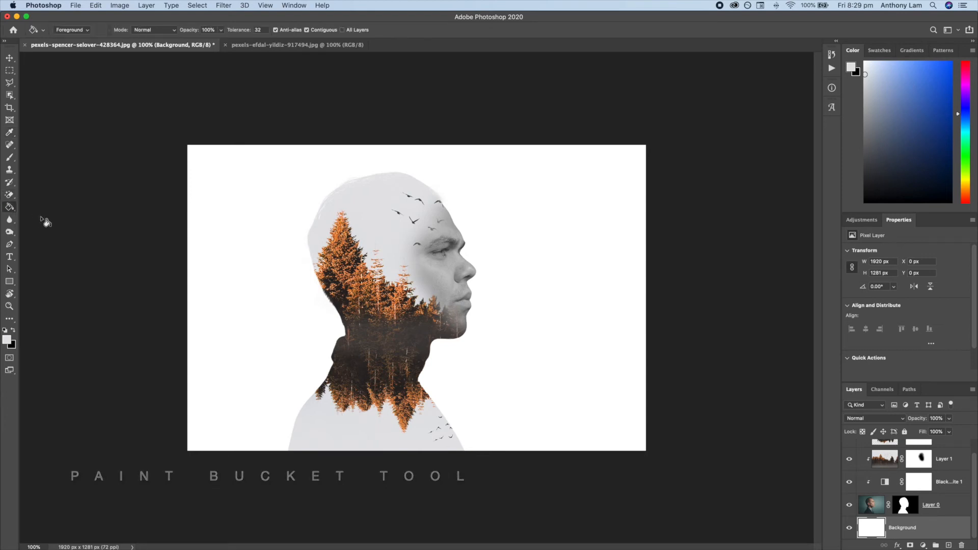
pyautogui.click(225, 233)
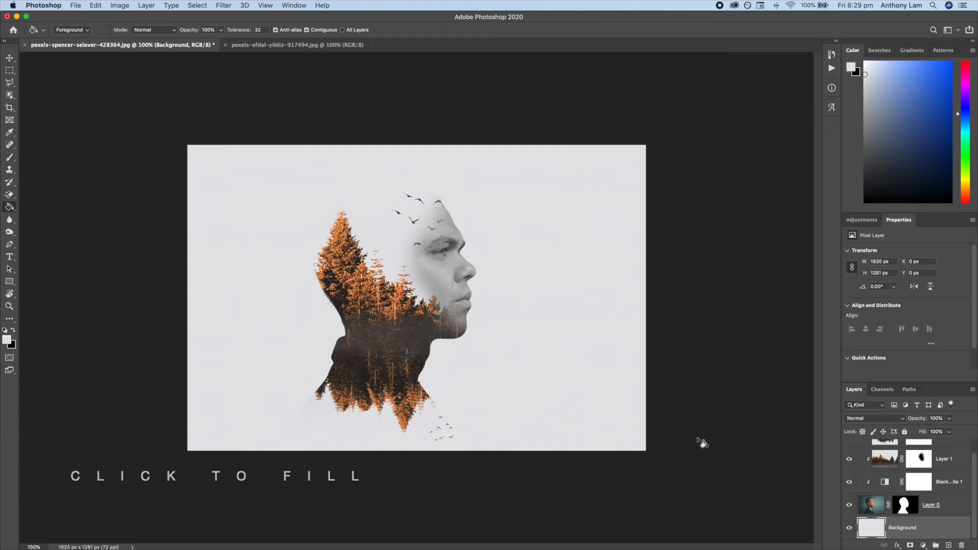
# Step: Add a Hue/Saturation adjustment layer above the flipped forest copy and set its saturation to -60
pyautogui.scroll(2, 888, 476)
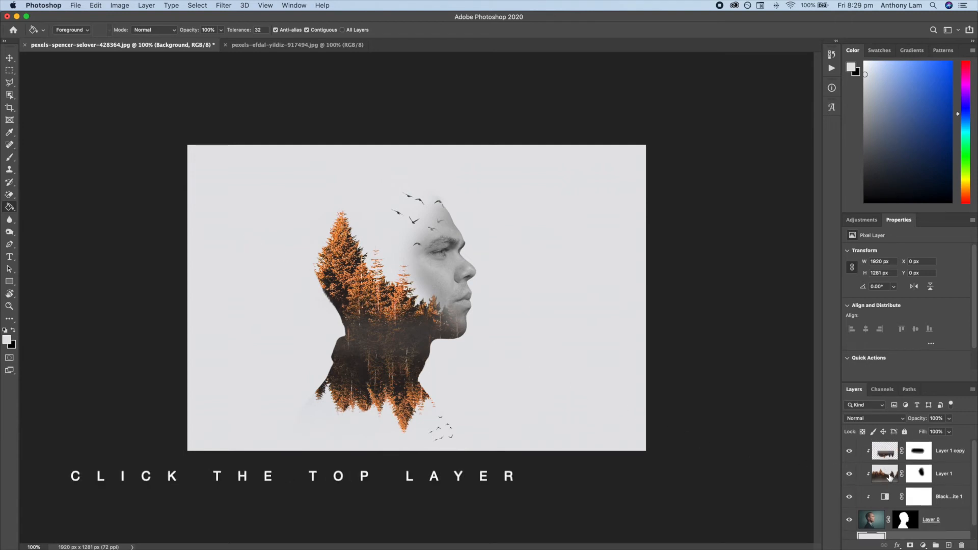
pyautogui.click(885, 455)
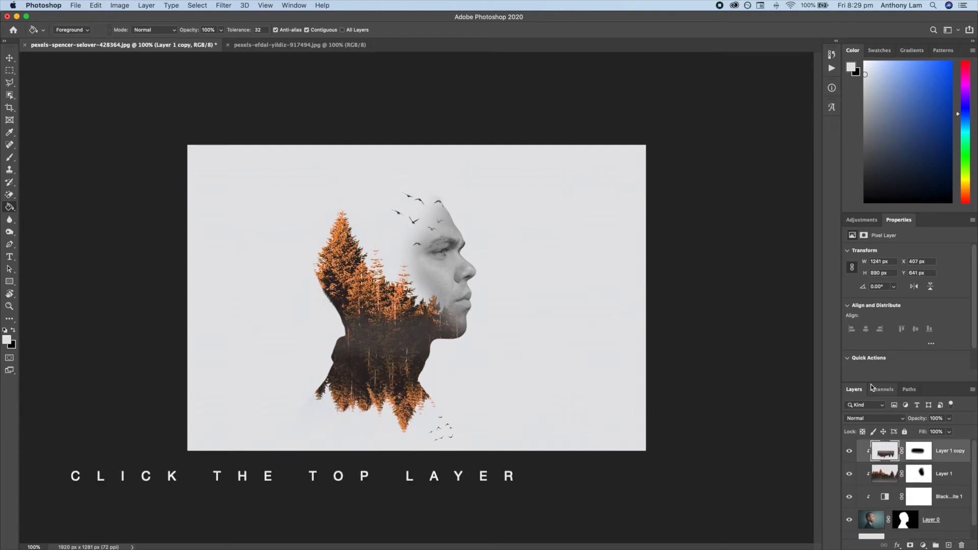
pyautogui.click(864, 219)
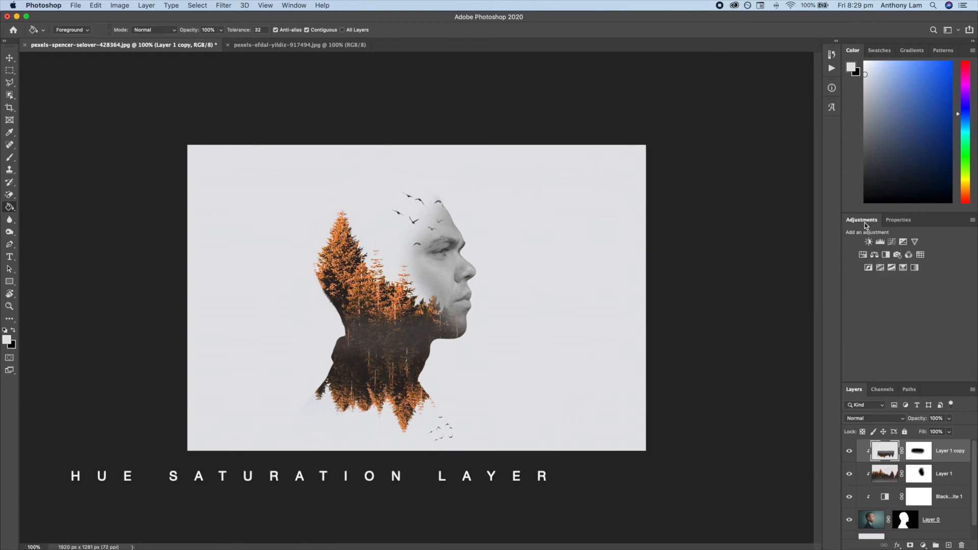
pyautogui.click(862, 255)
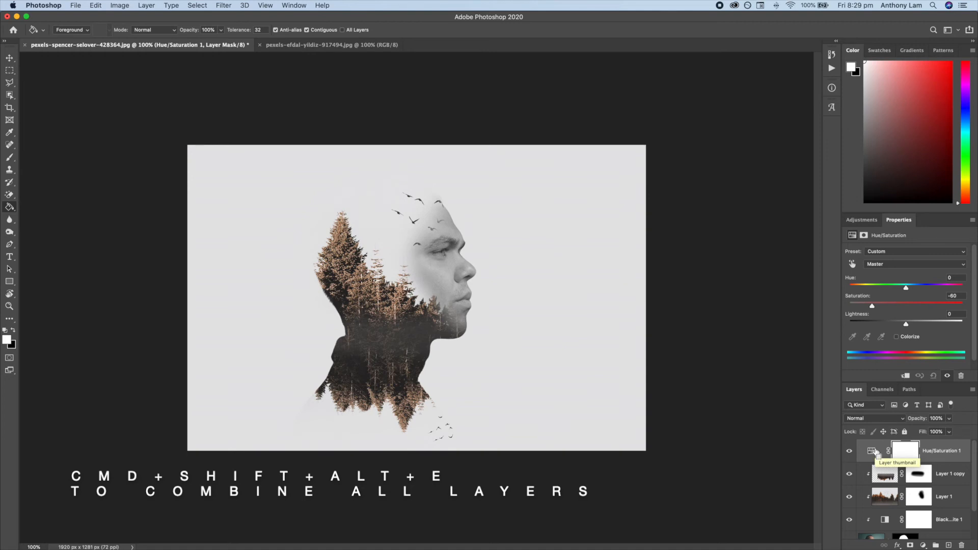
# Step: Stamp all visible layers into a new top layer, enlarge it to about 118.66%, and reposition it so the figure sits more centrally
pyautogui.press('super+shift+alt+e')
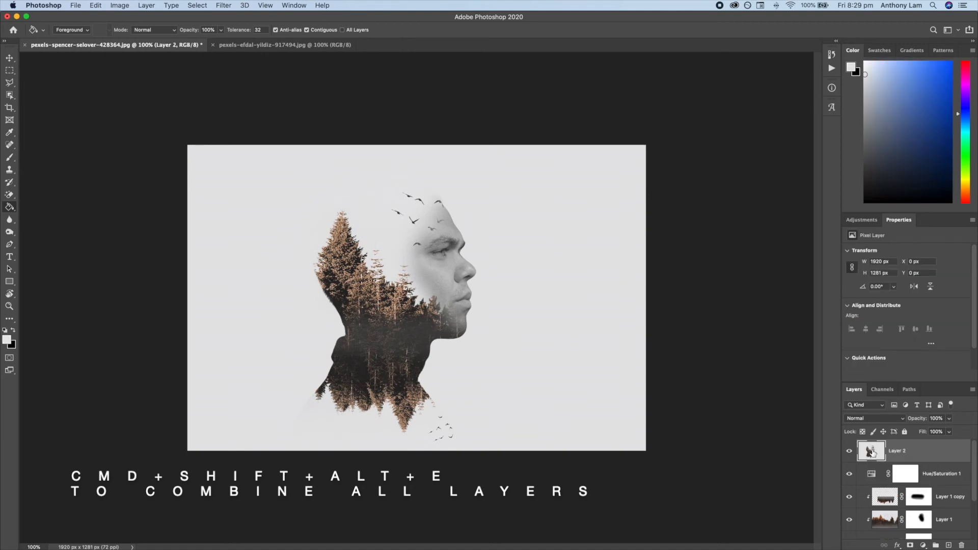
pyautogui.press('super+t')
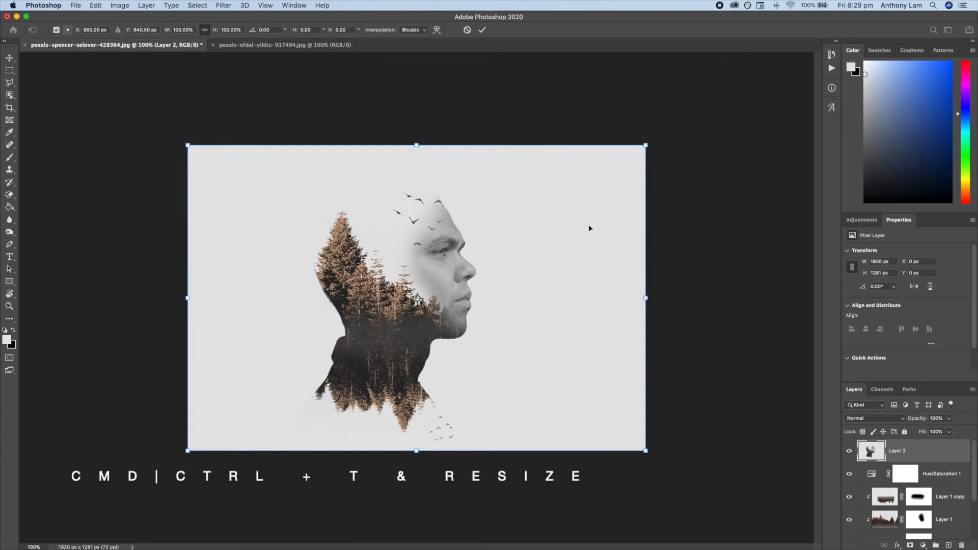
pyautogui.moveTo(650, 142); pyautogui.dragTo(719, 114)
pyautogui.moveTo(646, 155); pyautogui.dragTo(655, 192)
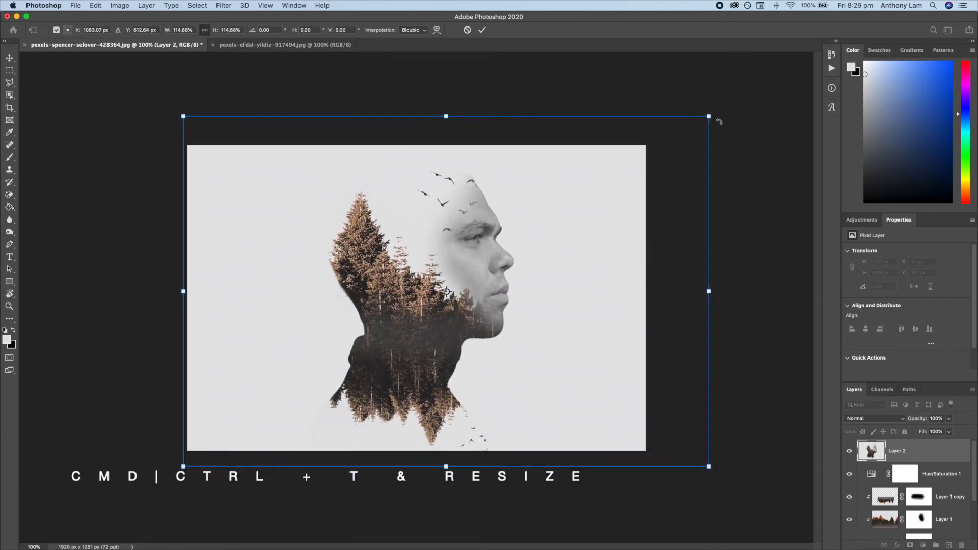
pyautogui.moveTo(715, 114); pyautogui.dragTo(732, 100)
pyautogui.moveTo(668, 164)
pyautogui.mouseDown()
pyautogui.moveTo(669, 185)
pyautogui.moveTo(671, 172)
pyautogui.mouseUp()
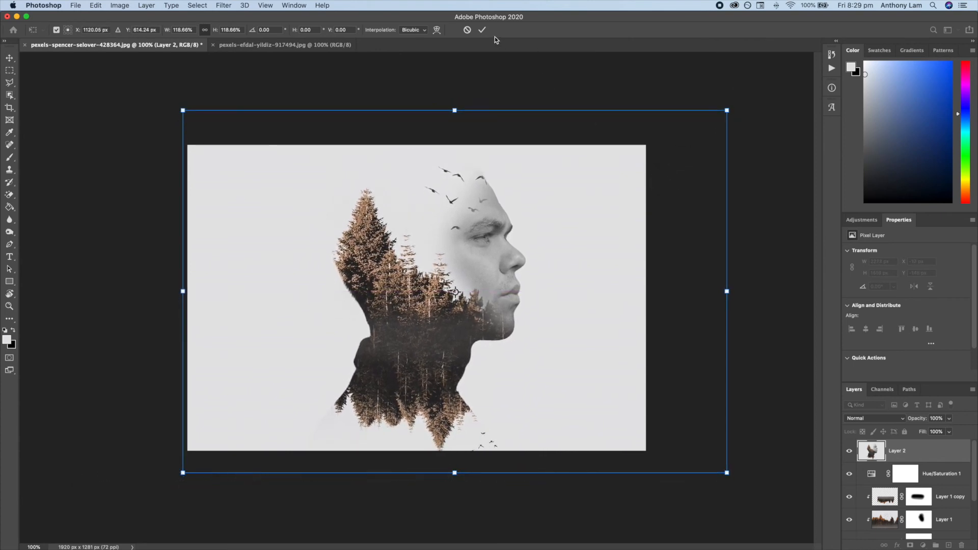
pyautogui.click(482, 31)
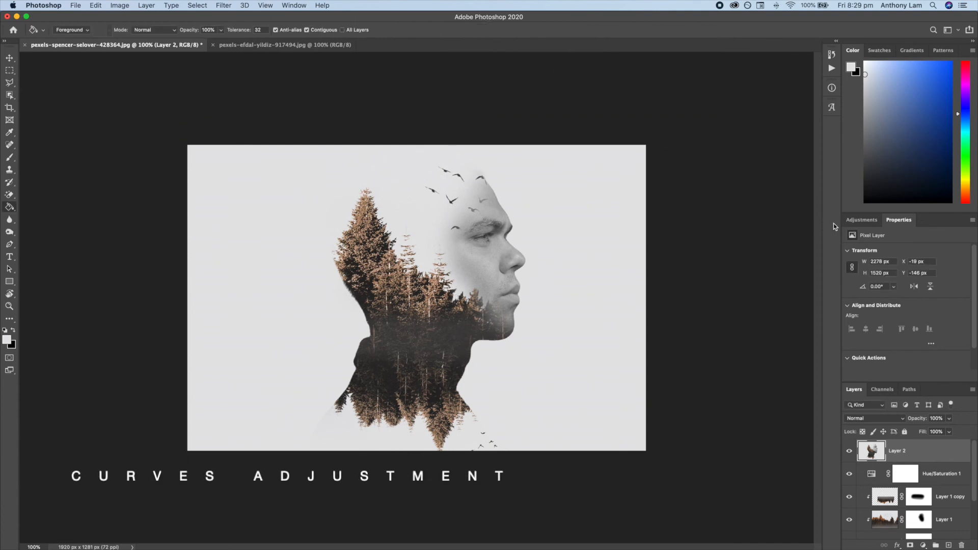
# Step: Add a Curves adjustment layer, pull the white point inward to brighten highlights, raise the black point, and lower the upper midtones slightly
pyautogui.click(849, 222)
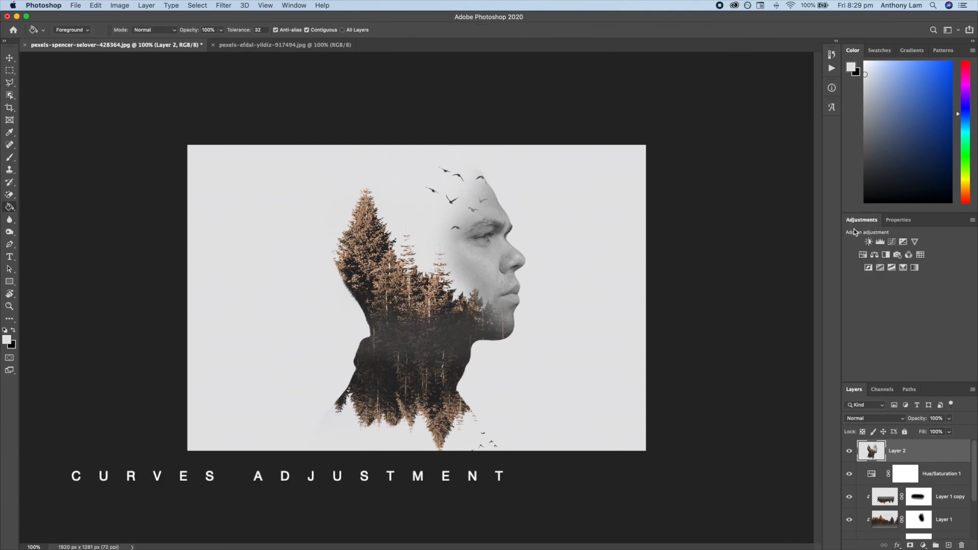
pyautogui.click(892, 242)
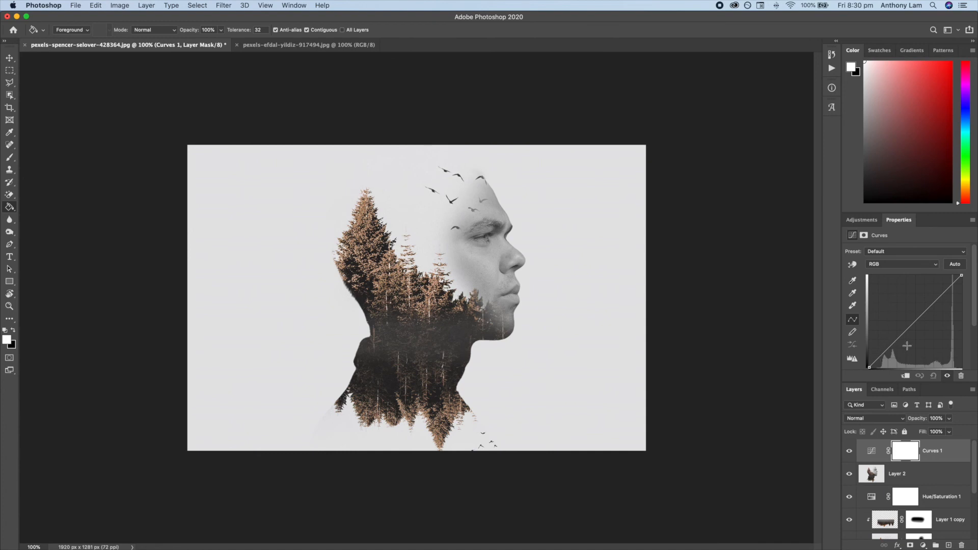
pyautogui.moveTo(961, 274); pyautogui.dragTo(956, 274)
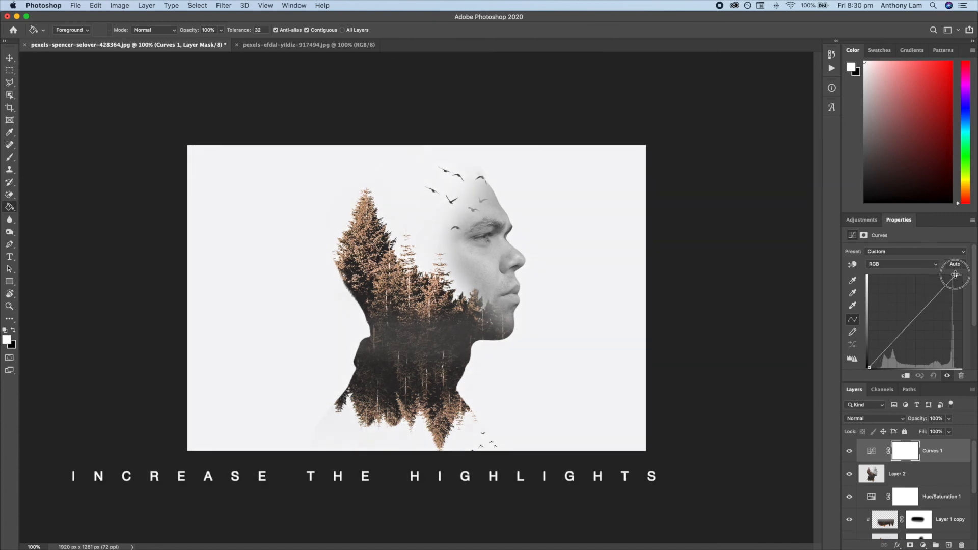
pyautogui.moveTo(869, 365); pyautogui.dragTo(875, 354)
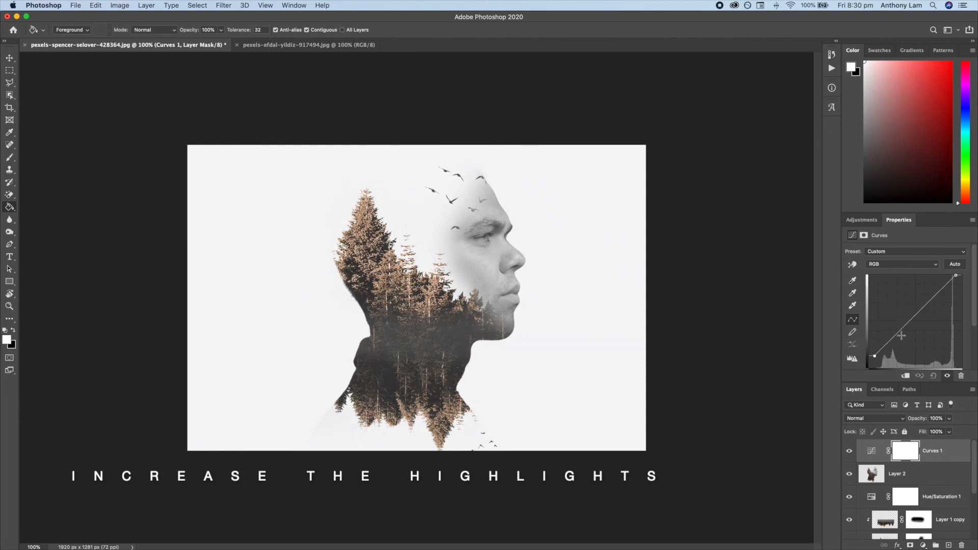
pyautogui.moveTo(917, 314); pyautogui.dragTo(919, 317)
pyautogui.click(862, 220)
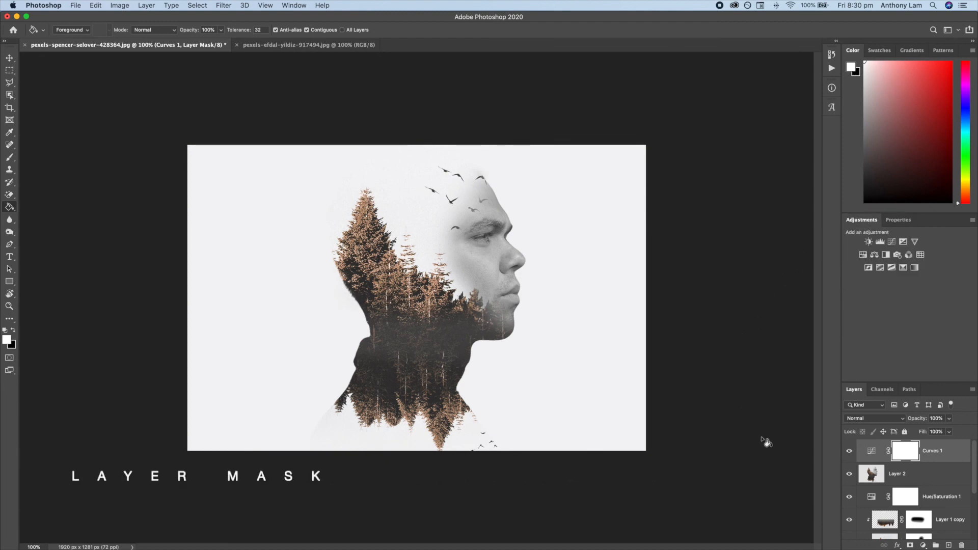
# Step: Add a layer mask to the merged layer and paint black on it to remove the small birds beside the chest
pyautogui.click(875, 474)
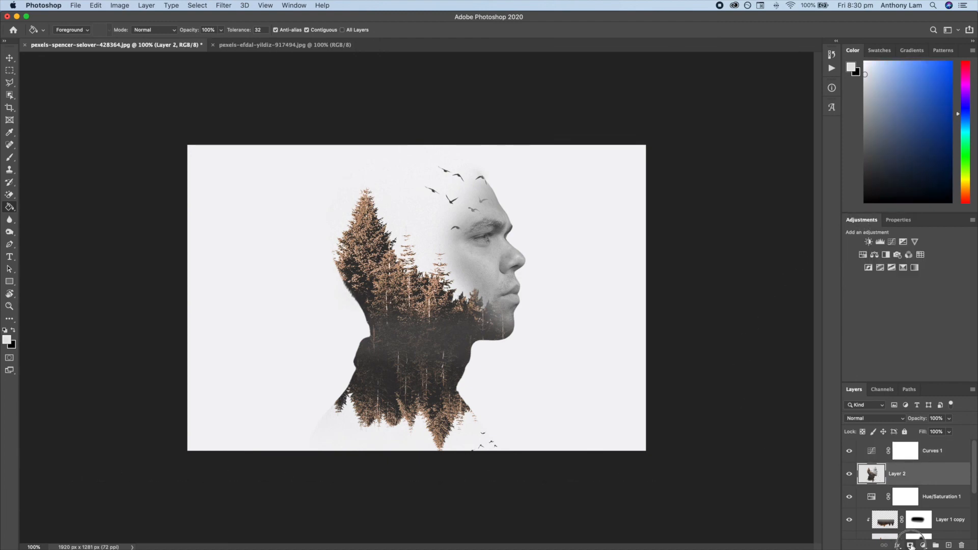
pyautogui.click(910, 545)
pyautogui.press('b')
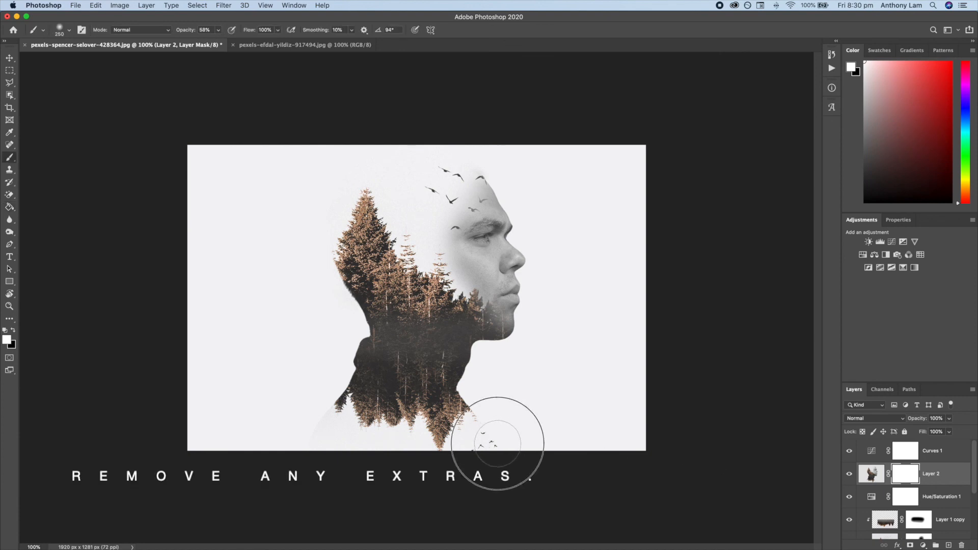
pyautogui.press('x')
pyautogui.moveTo(491, 447); pyautogui.dragTo(500, 441)
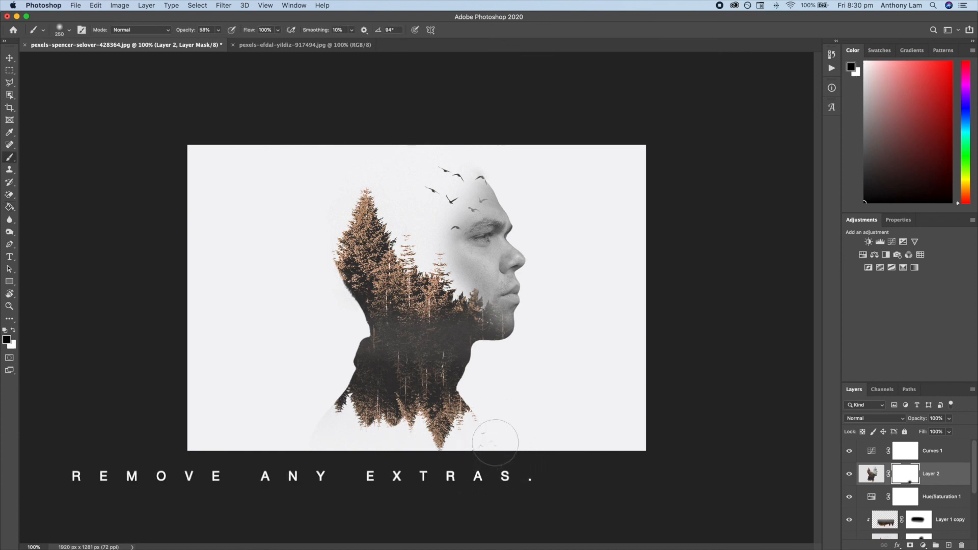
pyautogui.moveTo(500, 442)
pyautogui.mouseDown()
pyautogui.moveTo(485, 452)
pyautogui.moveTo(499, 457)
pyautogui.mouseUp()
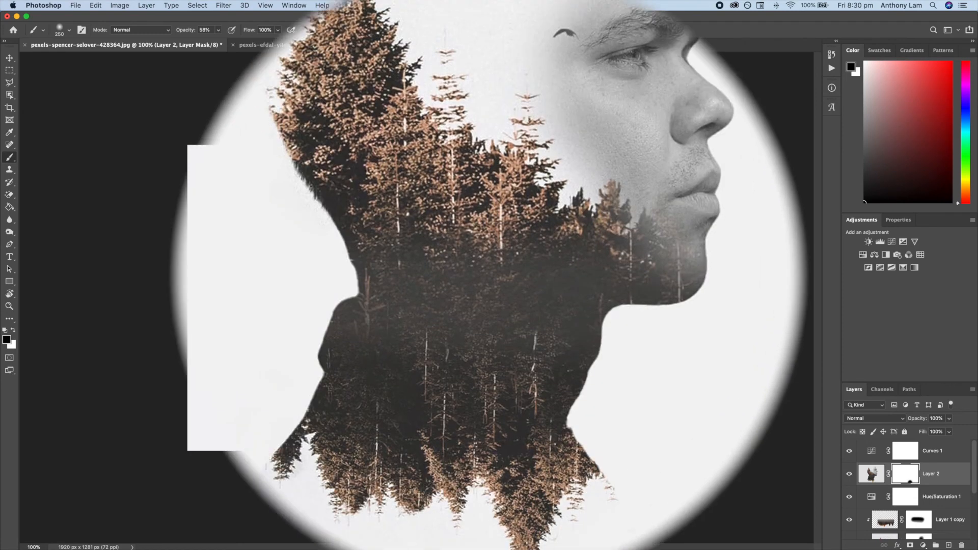